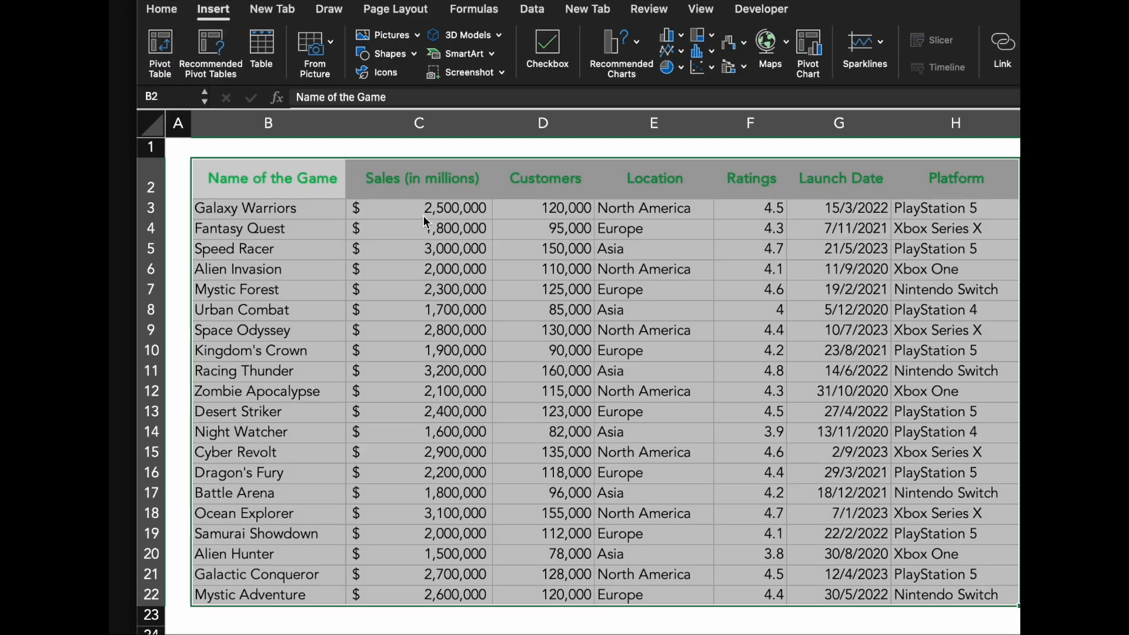
Create a PivotChart from the range Sheet1!$B$2:$H$22 on a new worksheet
{"action": "left_click", "coordinate": [809, 53]}
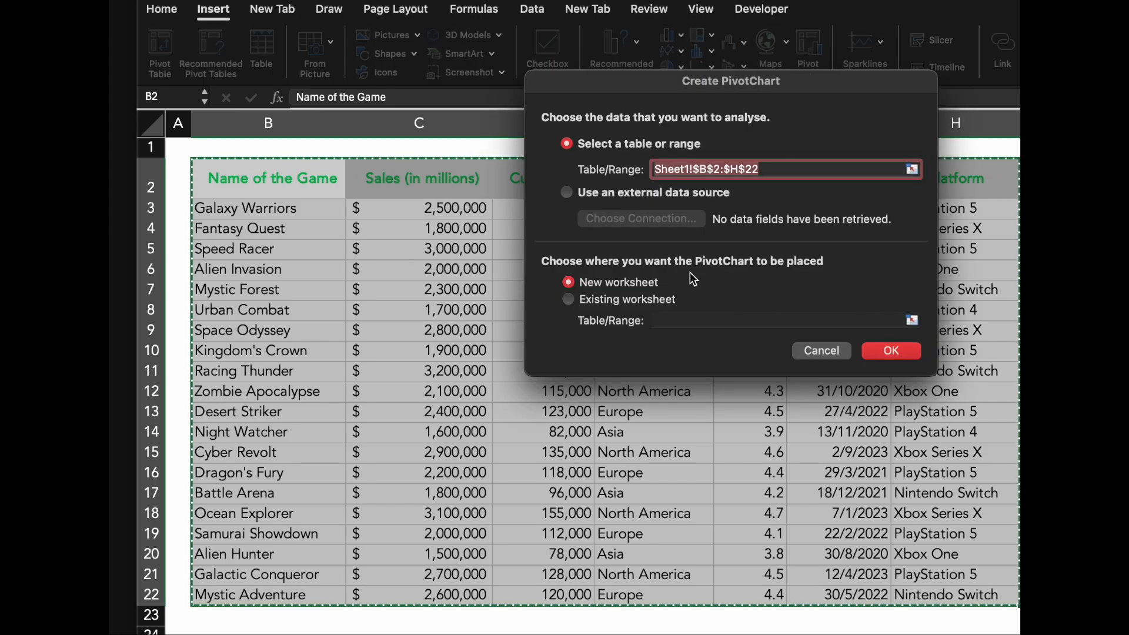
{"action": "left_click", "coordinate": [881, 351]}
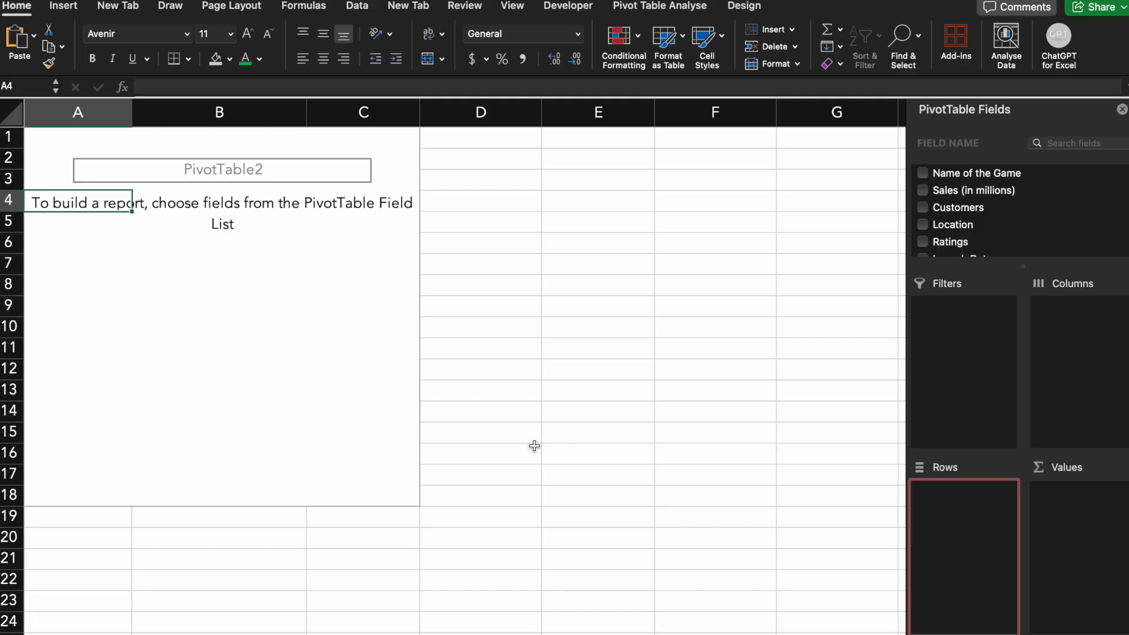
{"action": "left_click", "coordinate": [349, 410]}
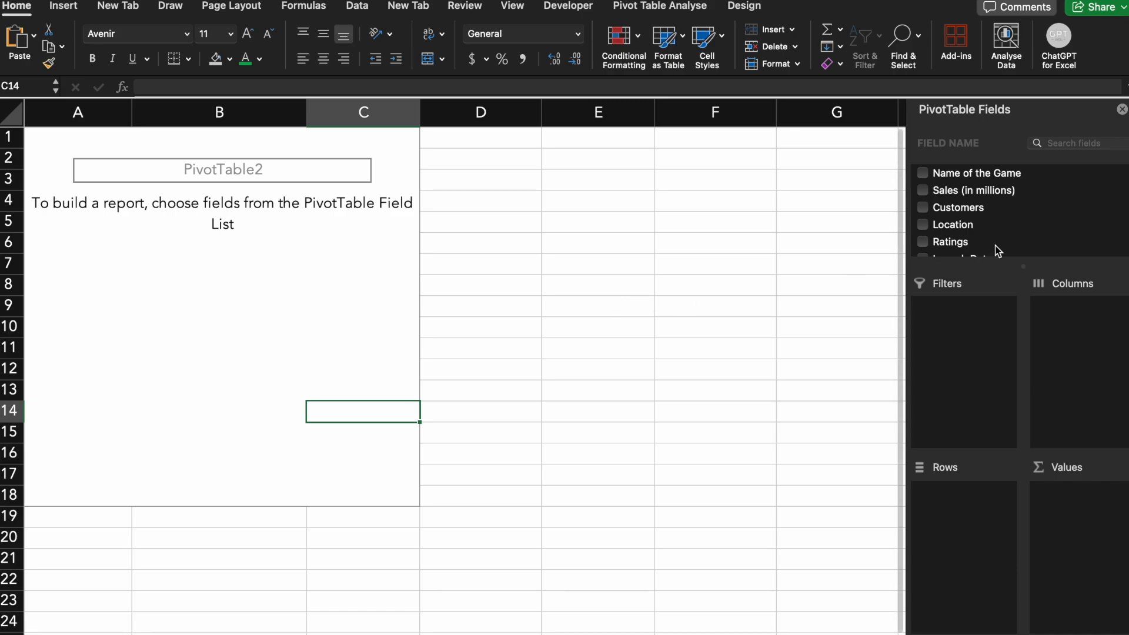
Add Sales (in millions) to the pivot table's values and Platform to its rows
{"action": "left_click", "coordinate": [968, 190]}
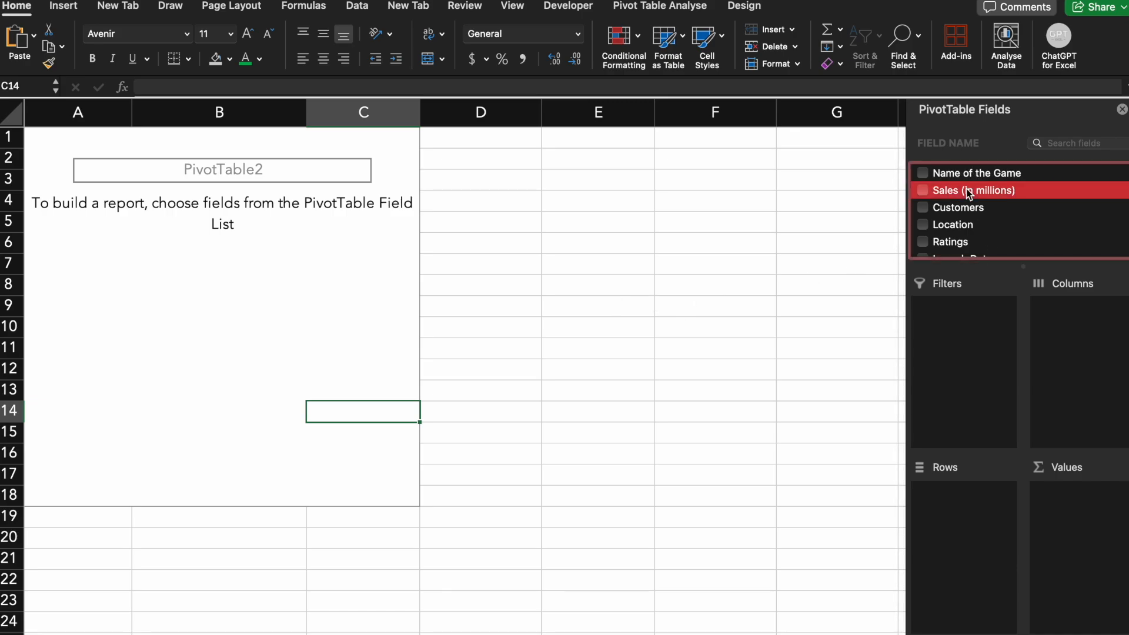
{"action": "left_click", "coordinate": [923, 189]}
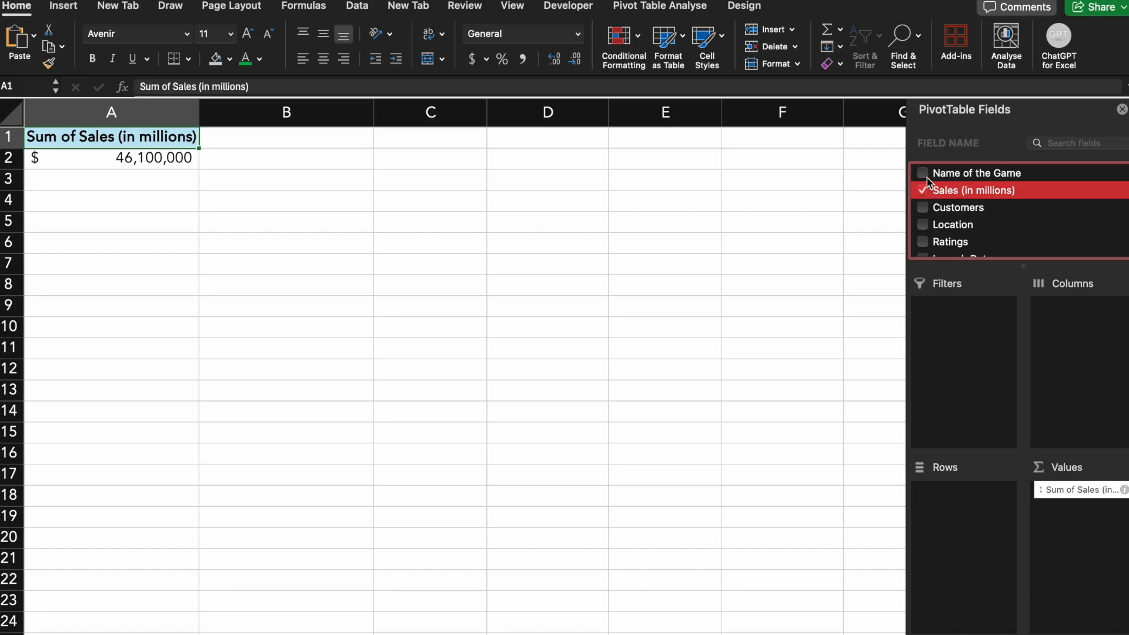
{"action": "scroll", "coordinate": [954, 220], "scroll_direction": "down", "scroll_amount": 3}
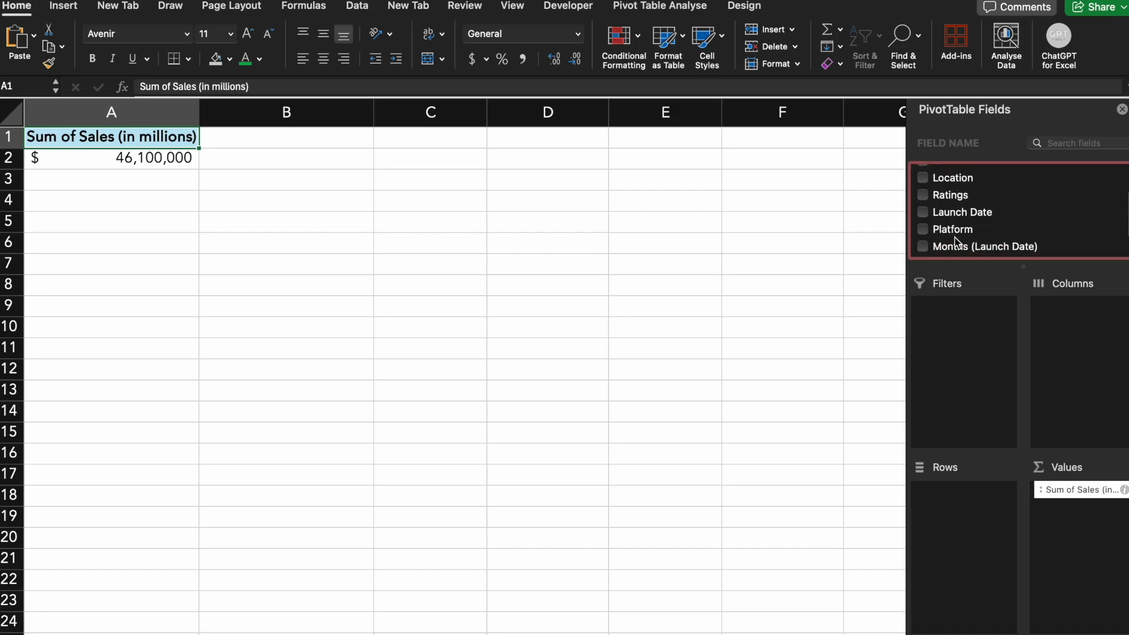
{"action": "scroll", "coordinate": [956, 237], "scroll_direction": "down", "scroll_amount": 1}
{"action": "left_click", "coordinate": [923, 208]}
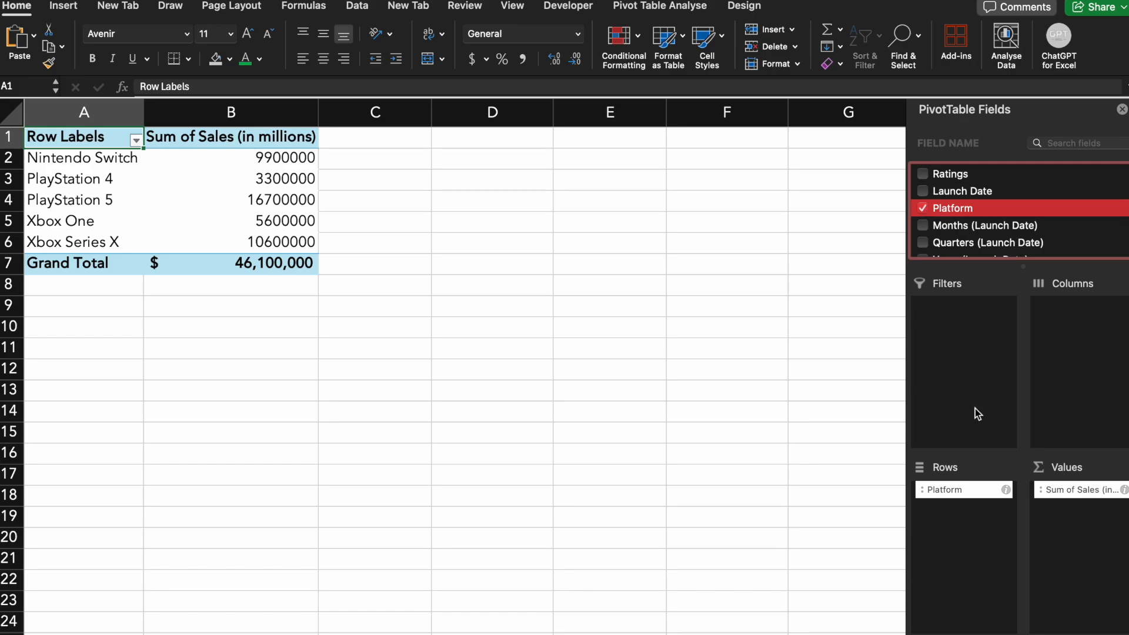
Place the Location field in the pivot table's columns
{"action": "scroll", "coordinate": [958, 221], "scroll_direction": "up", "scroll_amount": 4}
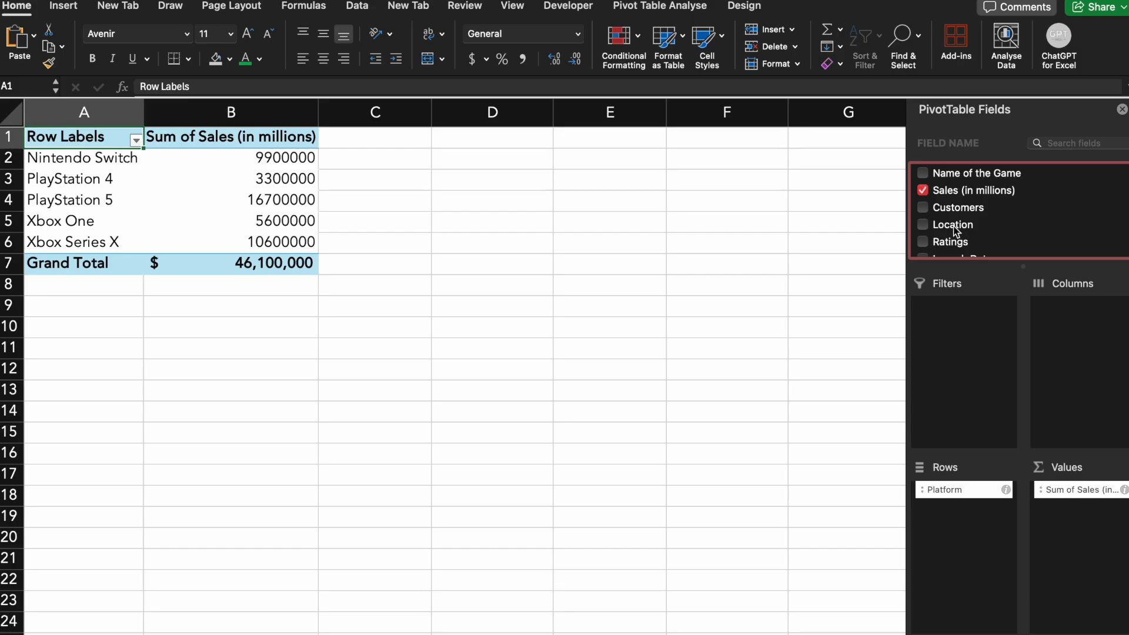
{"action": "left_click", "coordinate": [957, 228]}
{"action": "left_click_drag", "start_coordinate": [1005, 231], "coordinate": [1078, 317]}
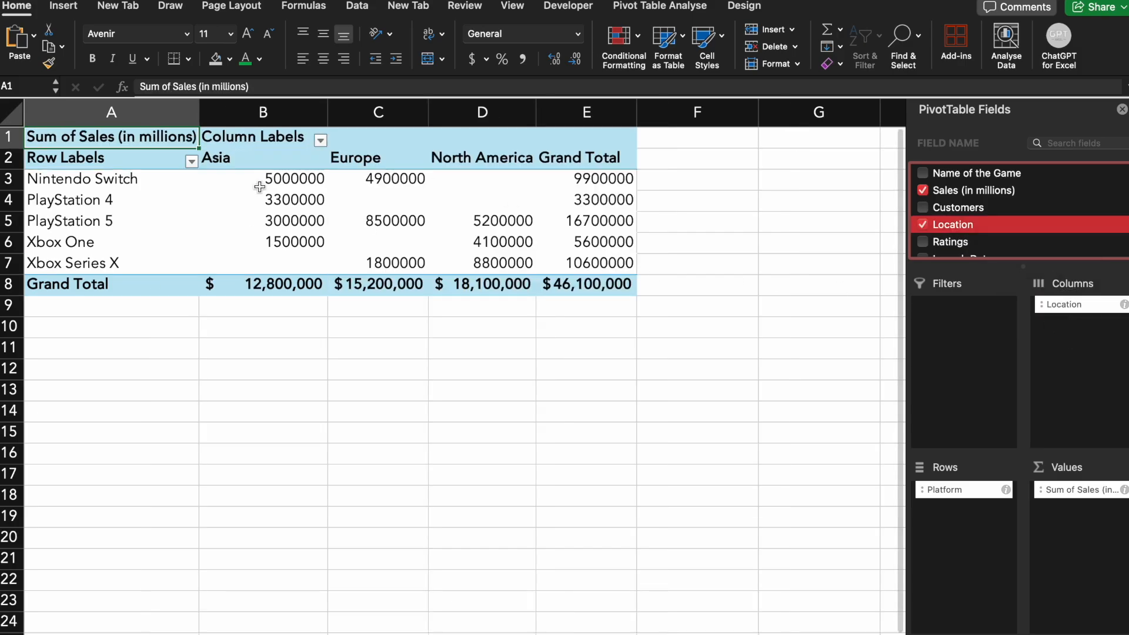
Format the pivot table's sales values in B3:E7 as dollar currency without decimals
{"action": "left_click_drag", "start_coordinate": [259, 187], "coordinate": [550, 262]}
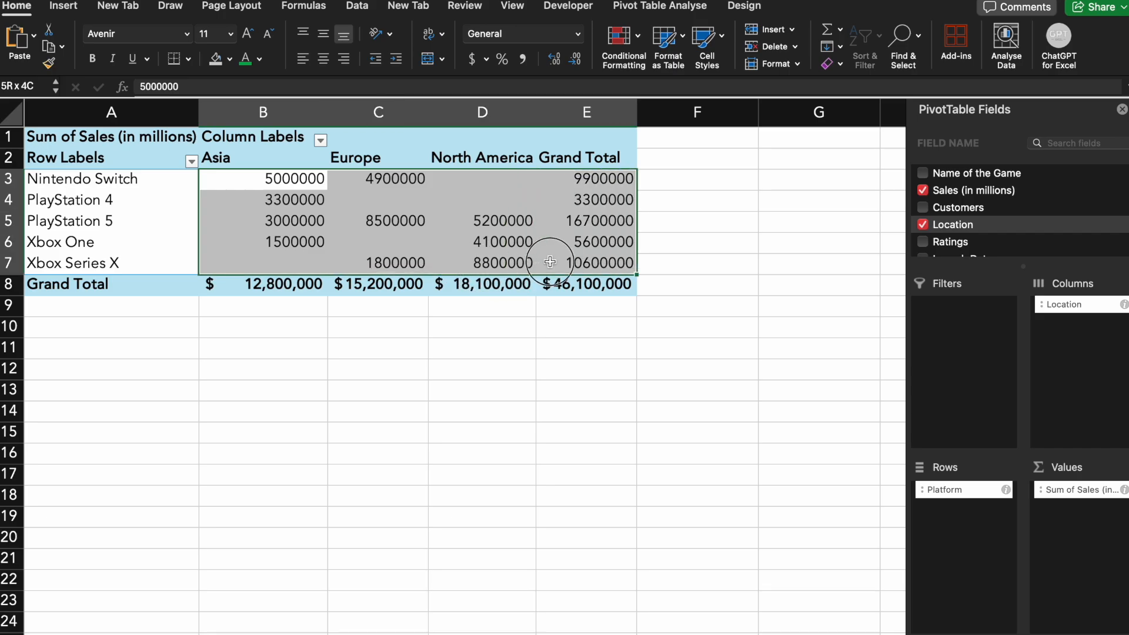
{"action": "left_click", "coordinate": [474, 60]}
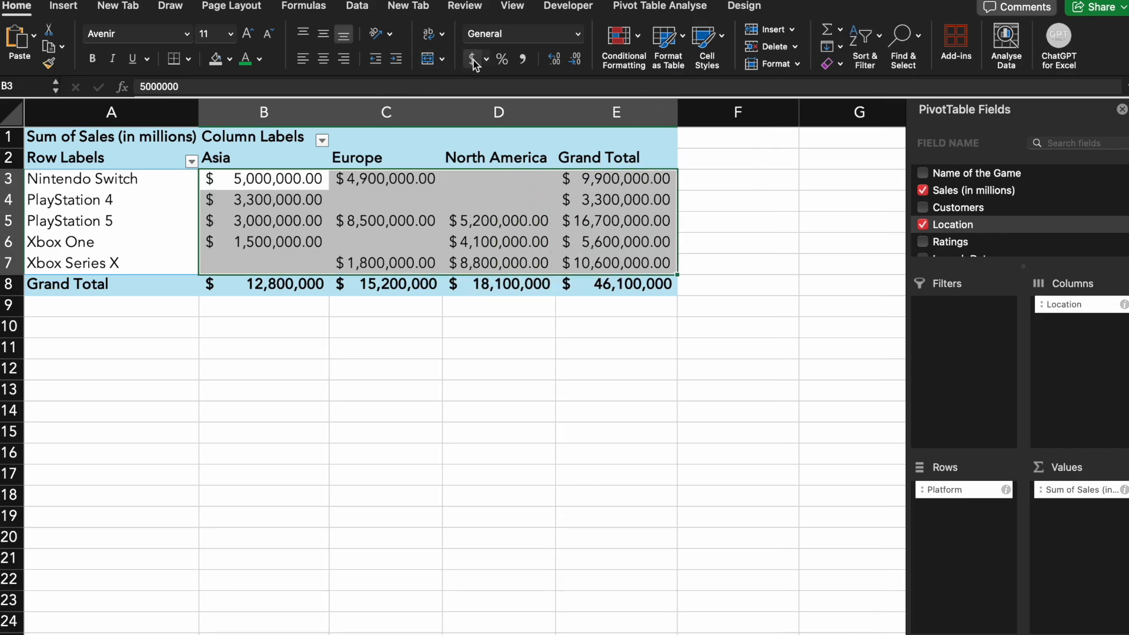
{"action": "left_click", "coordinate": [575, 59]}
{"action": "left_click", "coordinate": [575, 59]}
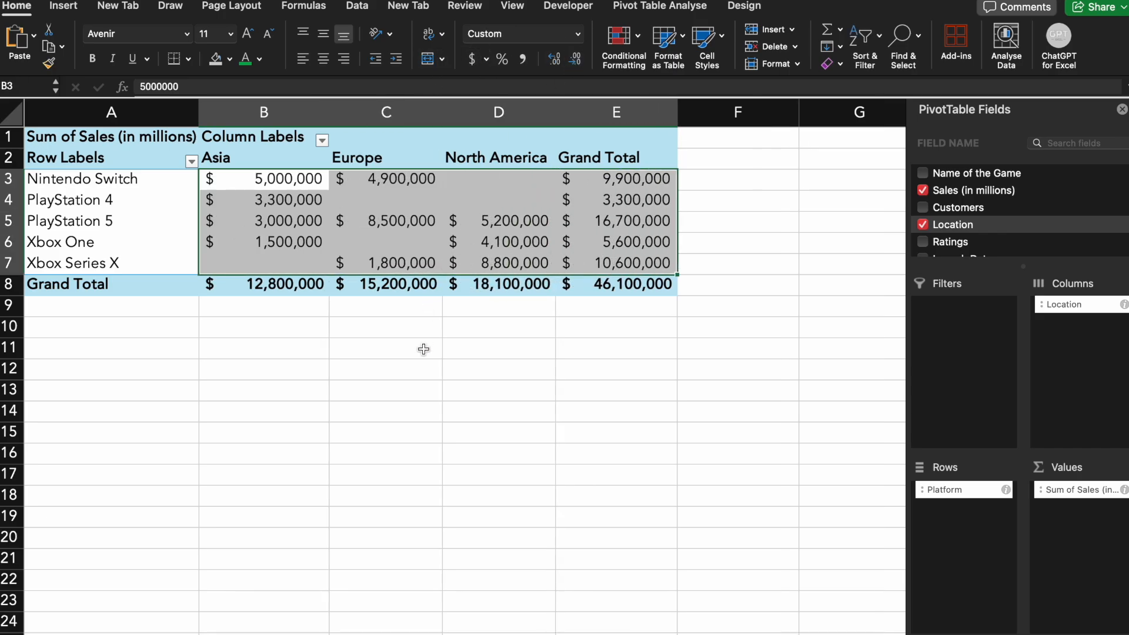
{"action": "left_click", "coordinate": [423, 348]}
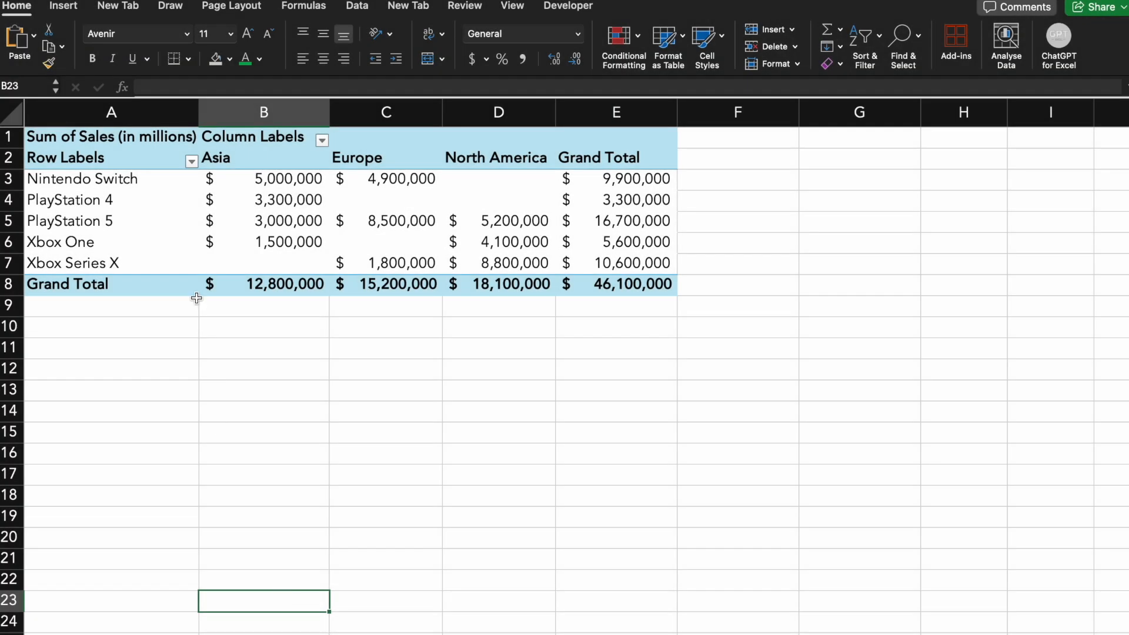
Remove Platform from the rows and Sum of Sales (in millions) from the values of the pivot table
{"action": "left_click", "coordinate": [167, 238]}
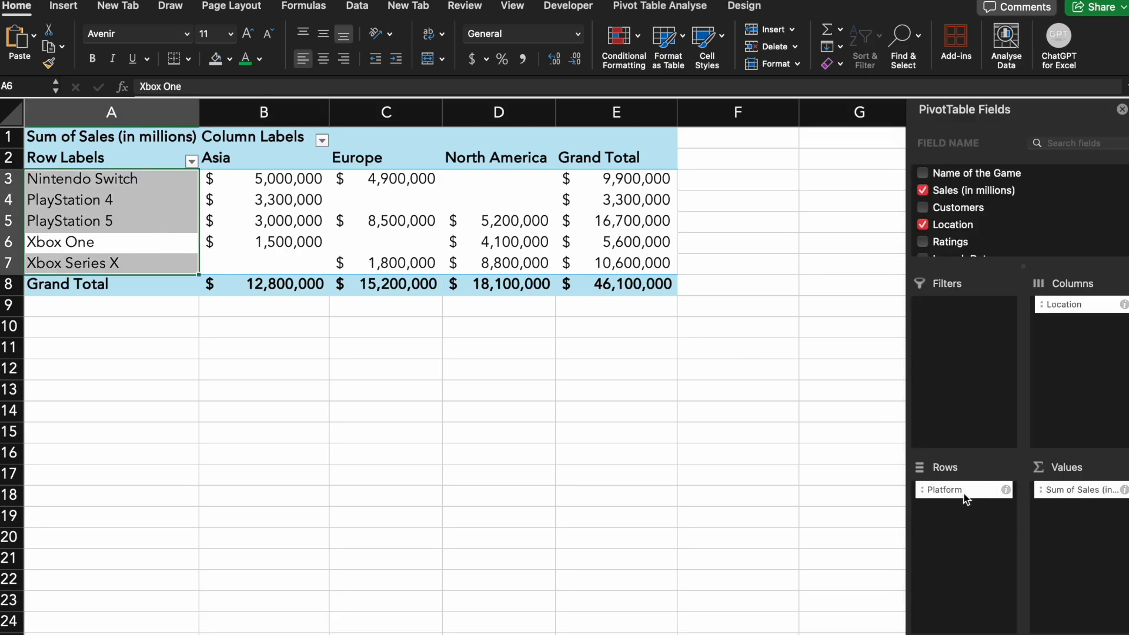
{"action": "left_click_drag", "start_coordinate": [964, 491], "coordinate": [691, 542]}
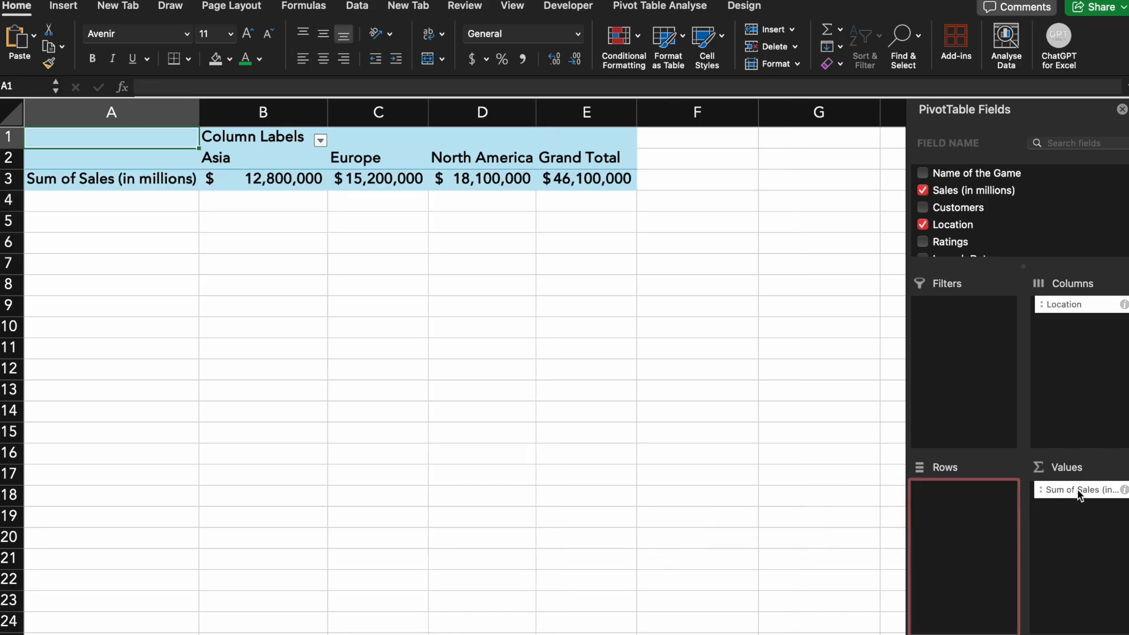
{"action": "left_click_drag", "start_coordinate": [1083, 493], "coordinate": [1061, 314]}
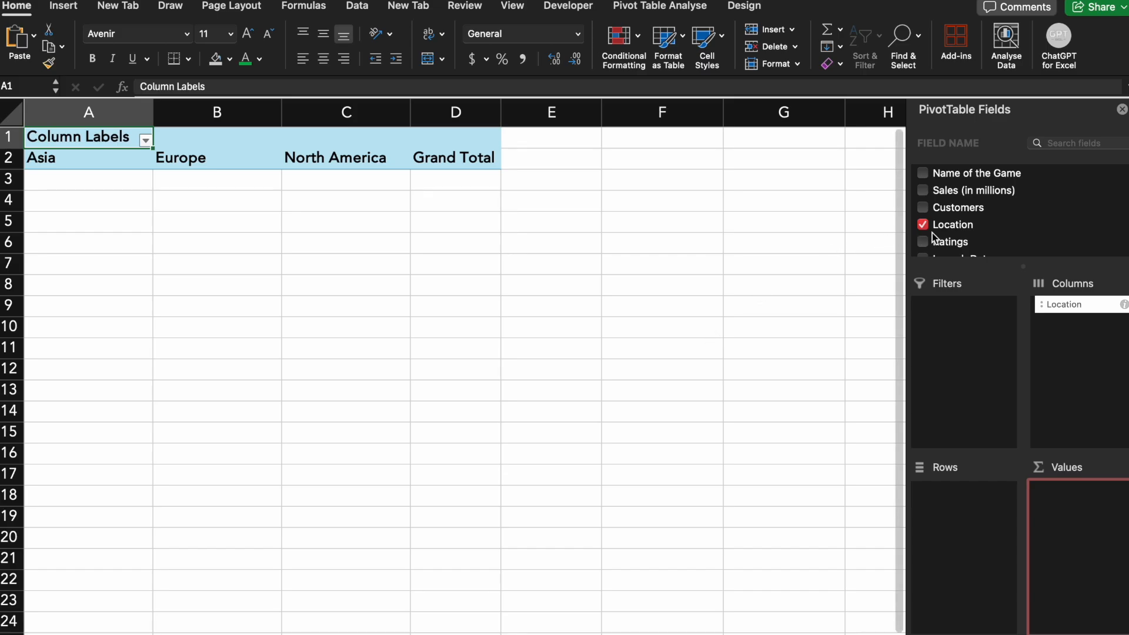
Add Name of the Game to the pivot table's rows
{"action": "scroll", "coordinate": [943, 229], "scroll_direction": "down", "scroll_amount": 1}
{"action": "scroll", "coordinate": [943, 229], "scroll_direction": "down", "scroll_amount": 1}
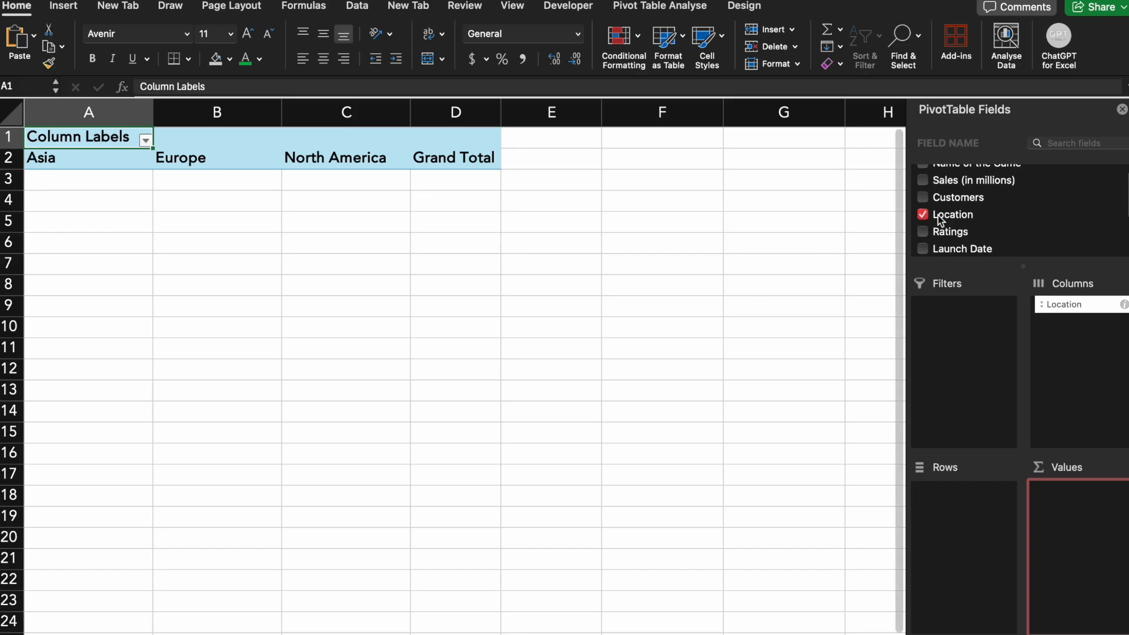
{"action": "scroll", "coordinate": [927, 203], "scroll_direction": "up", "scroll_amount": 1}
{"action": "left_click", "coordinate": [923, 173]}
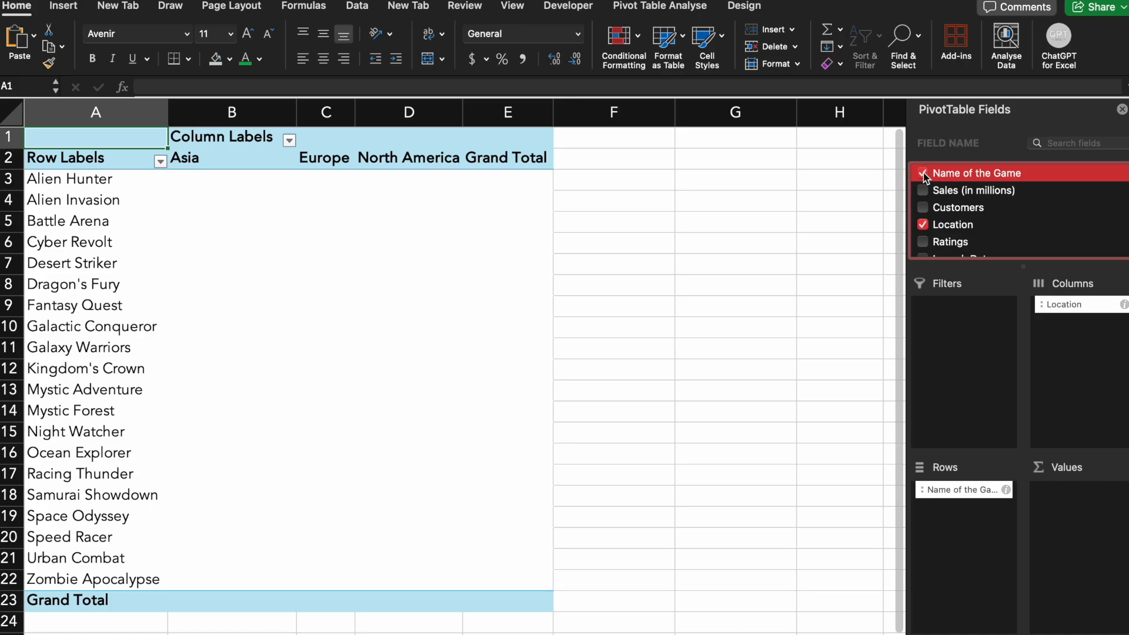
Add the Customers field to the pivot table's values
{"action": "scroll", "coordinate": [961, 225], "scroll_direction": "down", "scroll_amount": 2}
{"action": "scroll", "coordinate": [959, 227], "scroll_direction": "down", "scroll_amount": 2}
{"action": "scroll", "coordinate": [960, 228], "scroll_direction": "up", "scroll_amount": 4}
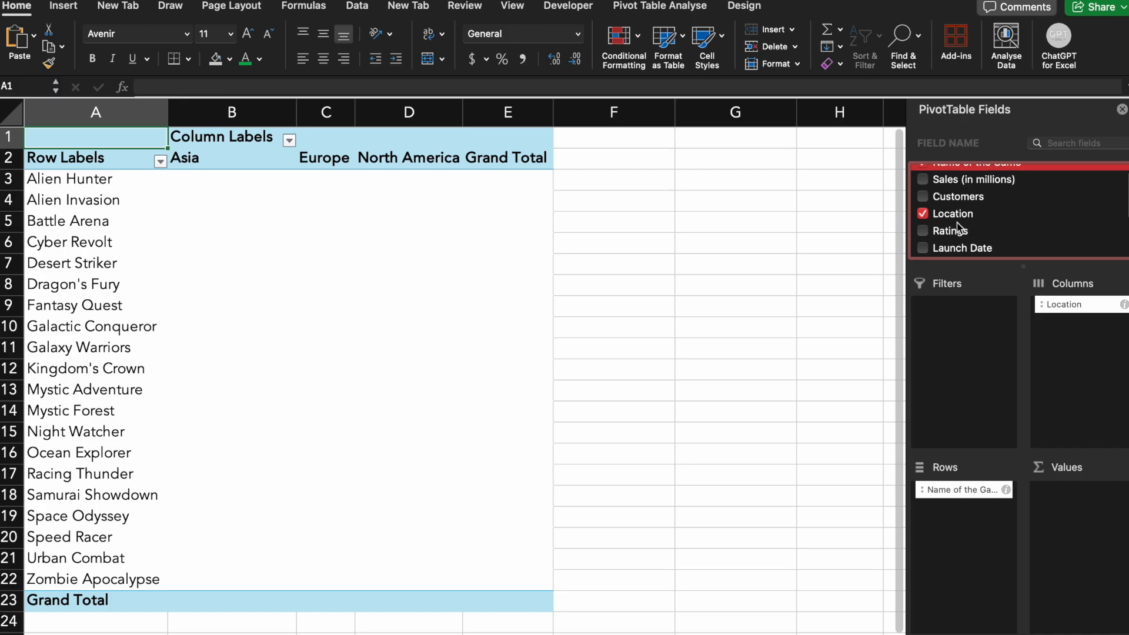
{"action": "left_click", "coordinate": [947, 199]}
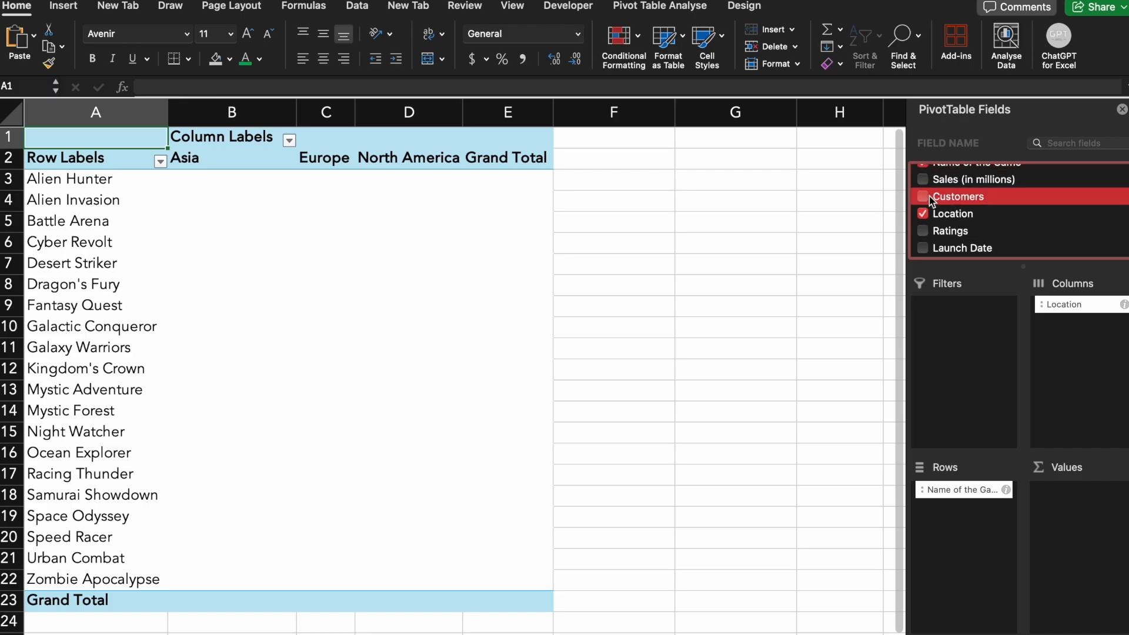
{"action": "left_click", "coordinate": [924, 198]}
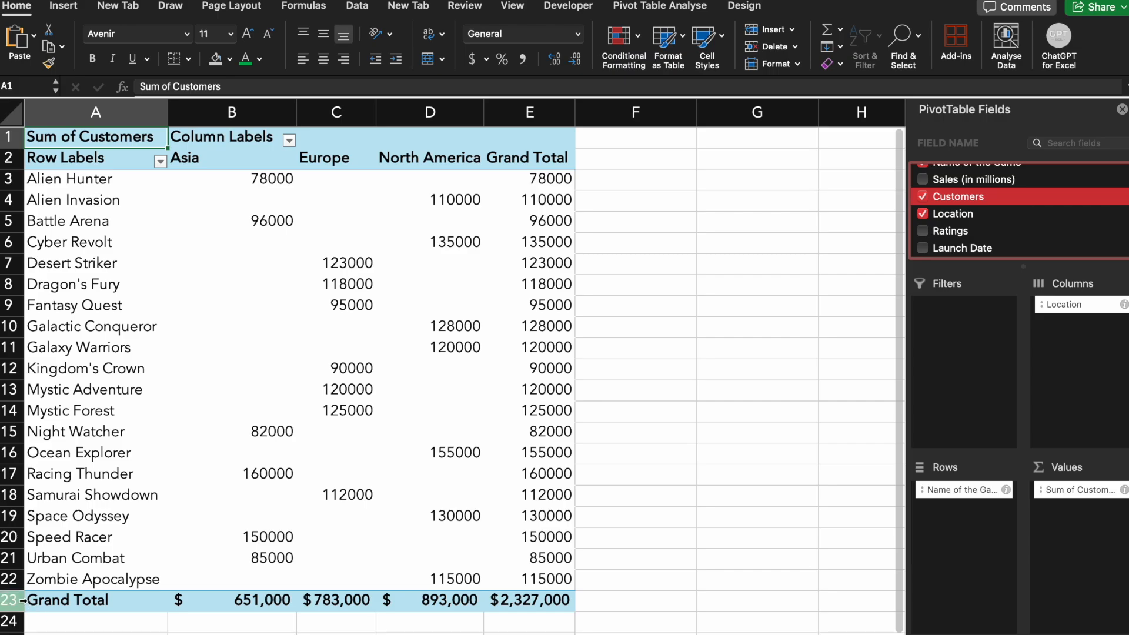
Remove the Grand Total row at the end of the customers pivot table
{"action": "left_click", "coordinate": [42, 599]}
{"action": "right_click", "coordinate": [43, 598]}
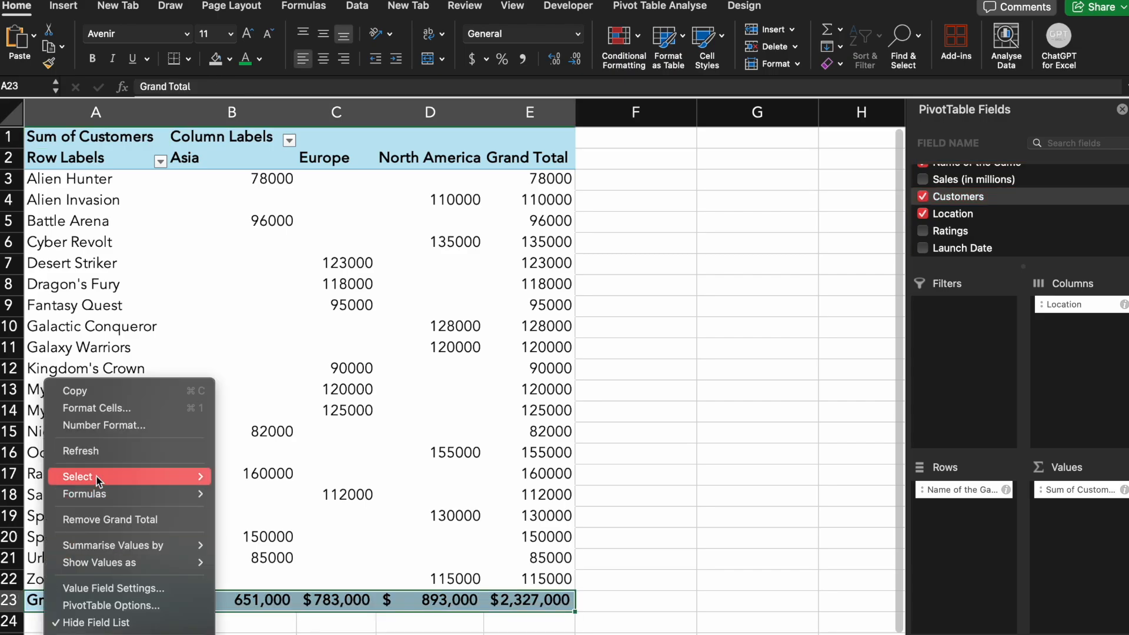
{"action": "left_click", "coordinate": [109, 527]}
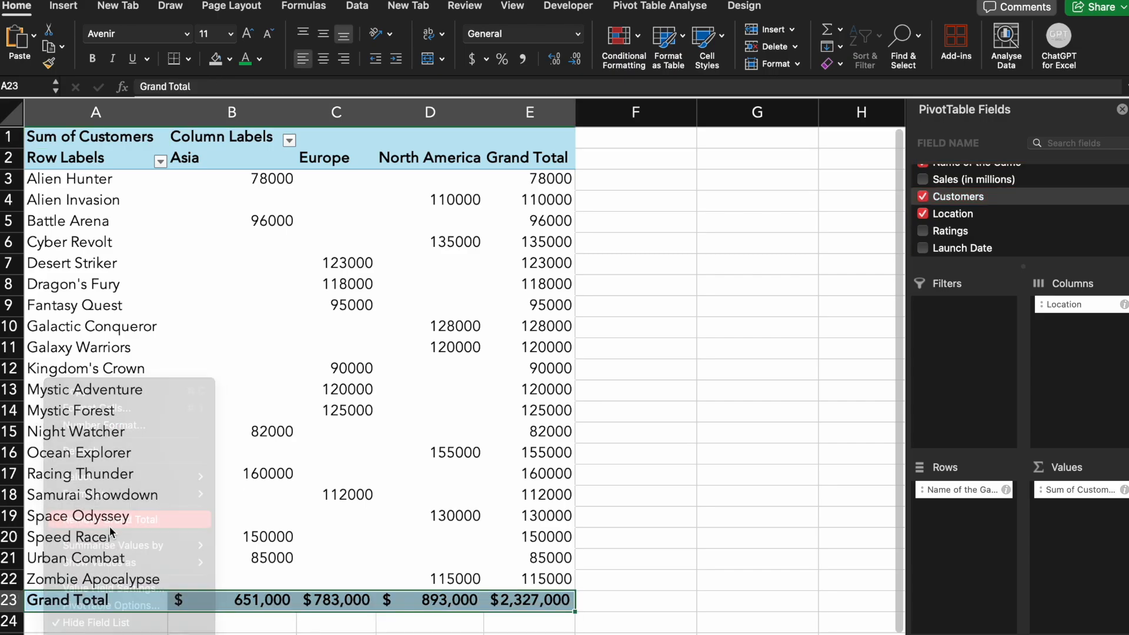
{"action": "left_click", "coordinate": [221, 524]}
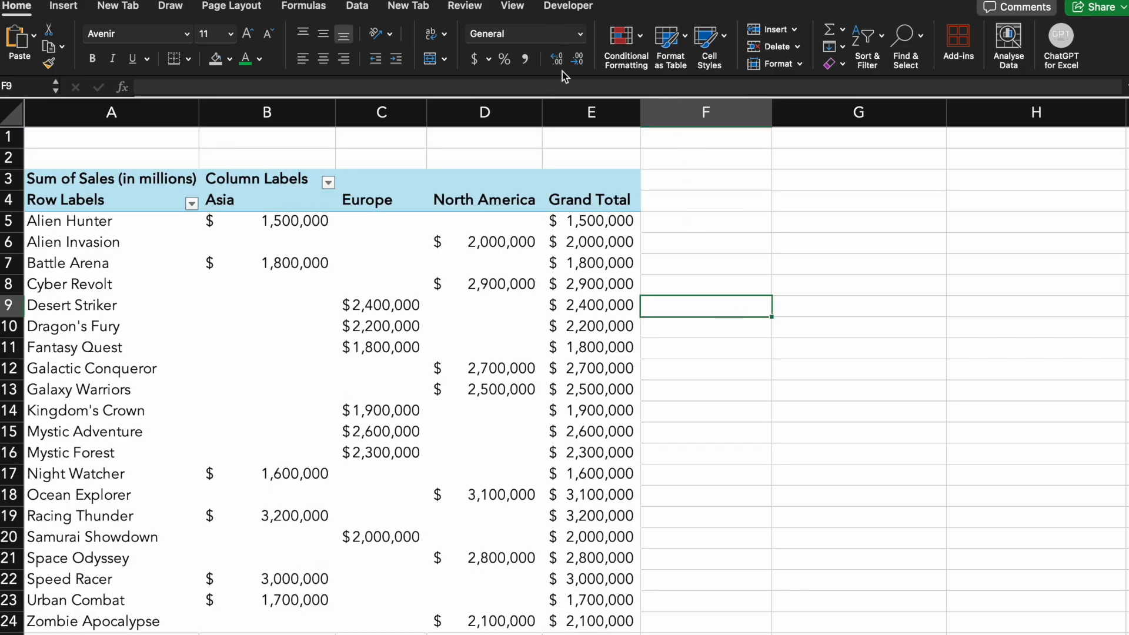
Insert a timeline for the Launch Date field into the sales pivot table
{"action": "left_click", "coordinate": [360, 201]}
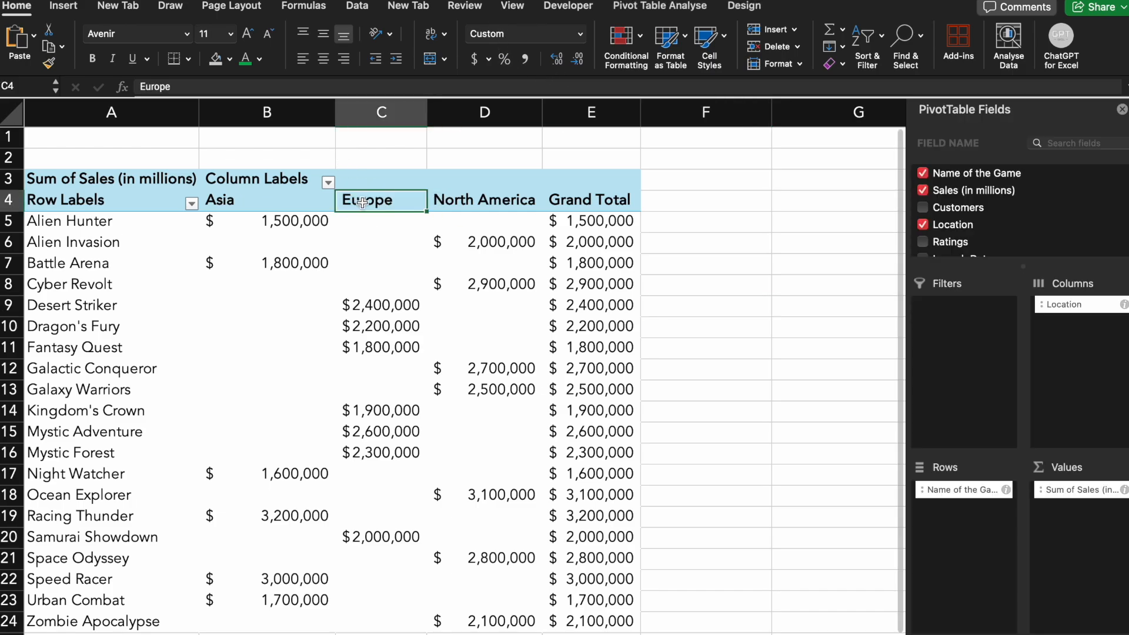
{"action": "left_click", "coordinate": [652, 8]}
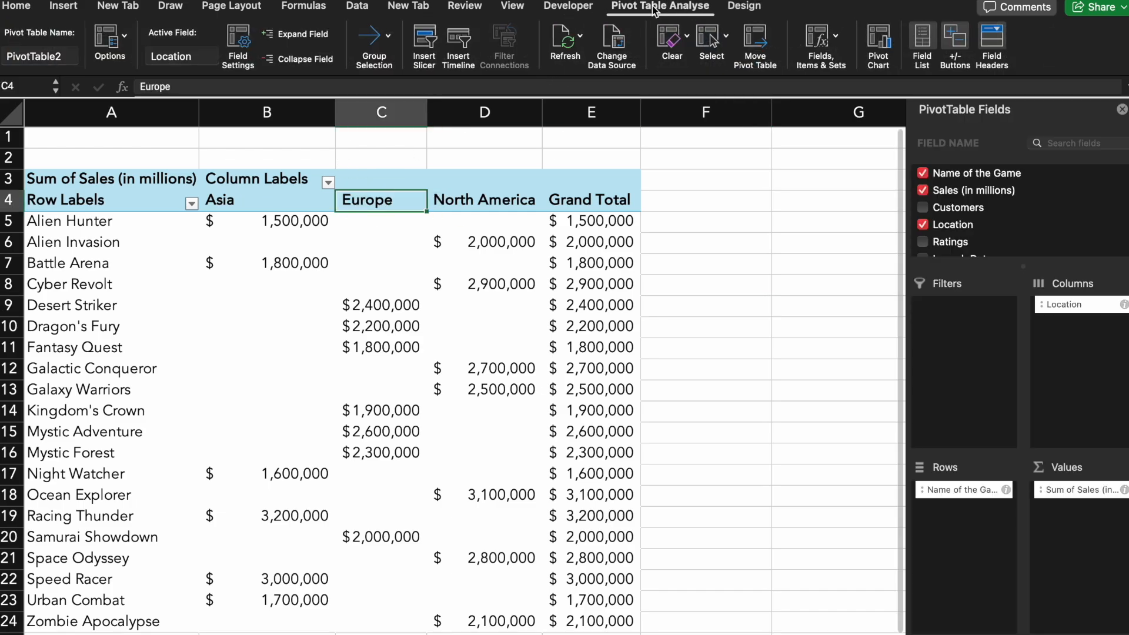
{"action": "left_click", "coordinate": [459, 59]}
{"action": "left_click", "coordinate": [518, 148]}
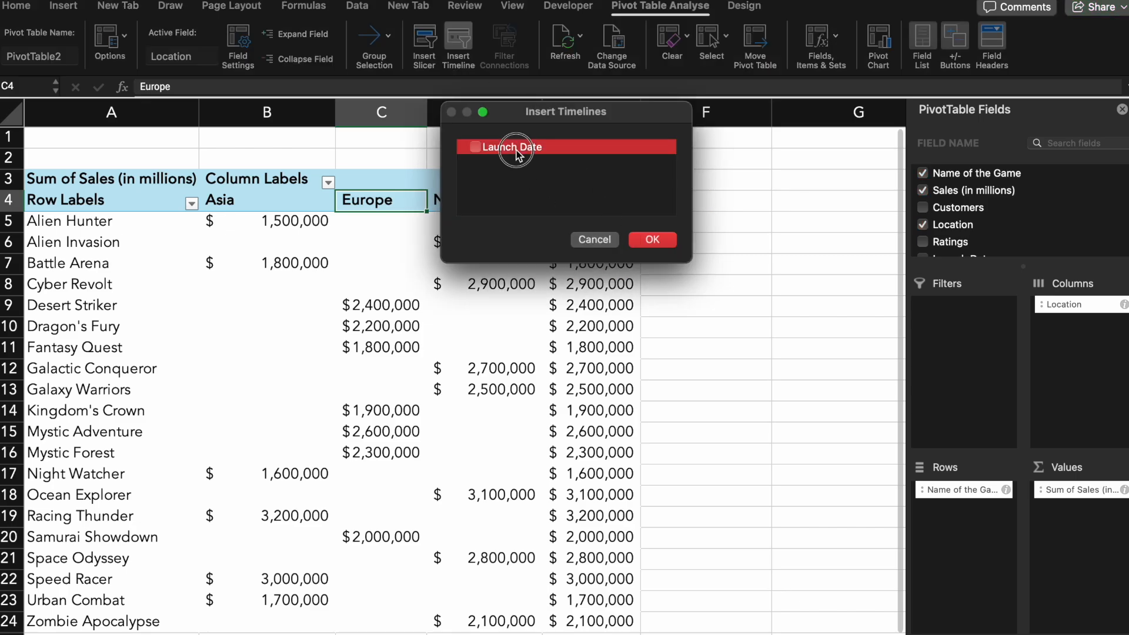
{"action": "left_click", "coordinate": [475, 147]}
{"action": "left_click", "coordinate": [649, 240]}
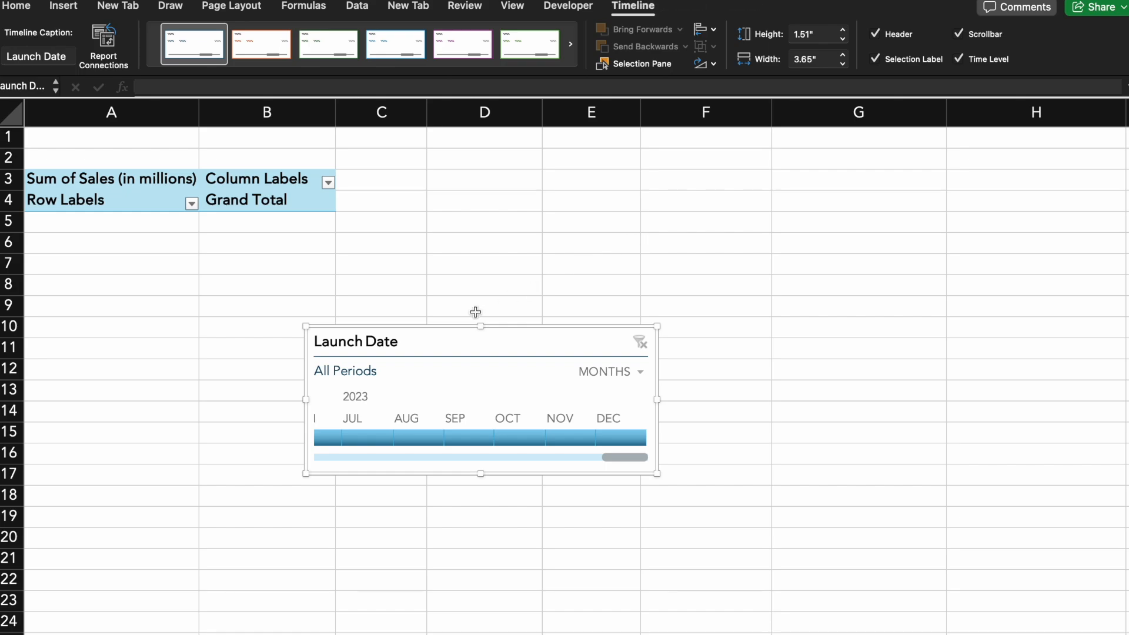
Widen the Launch Date timeline to 8.23 inches and filter the pivot table to Aug - Nov 2020
{"action": "mouse_move", "coordinate": [305, 400]}
{"action": "left_mouse_down"}
{"action": "mouse_move", "coordinate": [211, 390]}
{"action": "mouse_move", "coordinate": [310, 400]}
{"action": "left_mouse_up"}
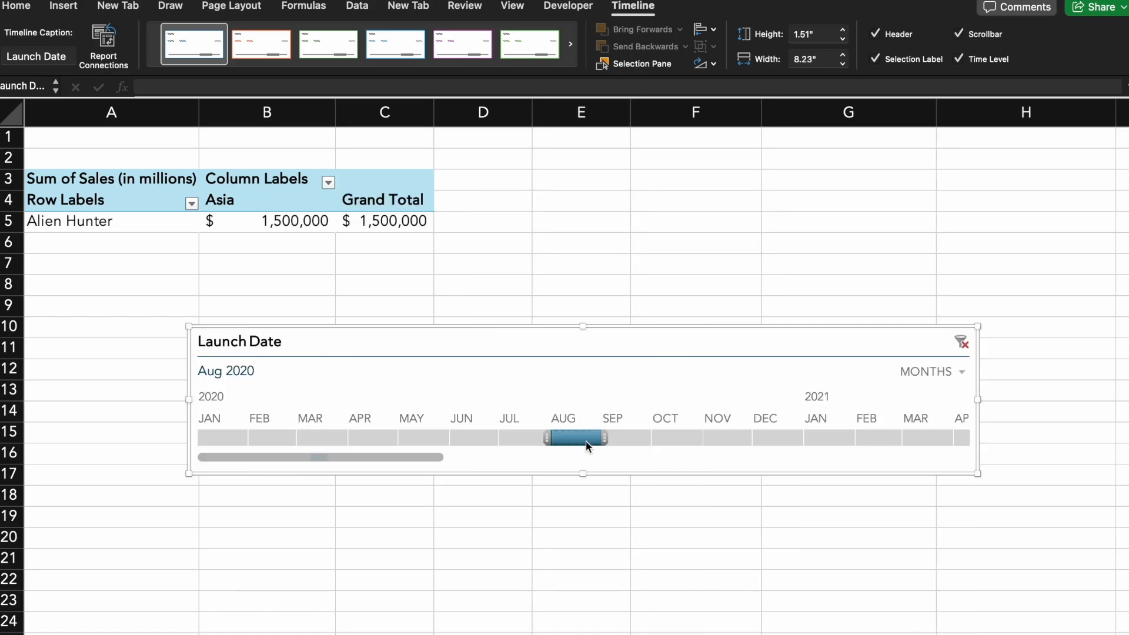
{"action": "left_click", "coordinate": [624, 436]}
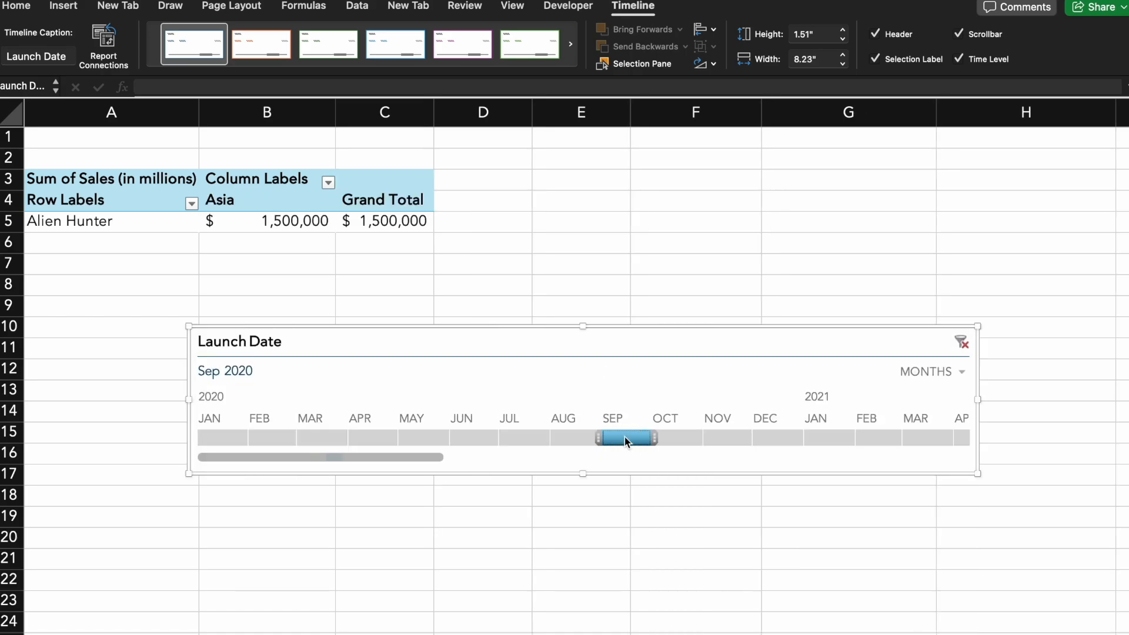
{"action": "left_click", "coordinate": [670, 436]}
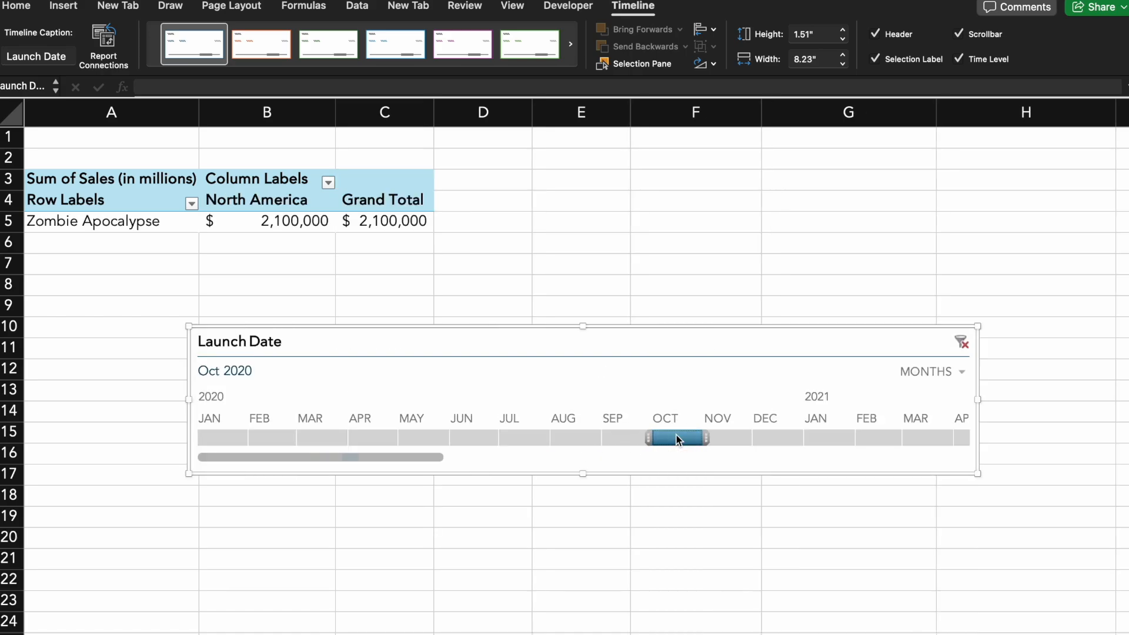
{"action": "left_click_drag", "start_coordinate": [577, 435], "coordinate": [718, 437]}
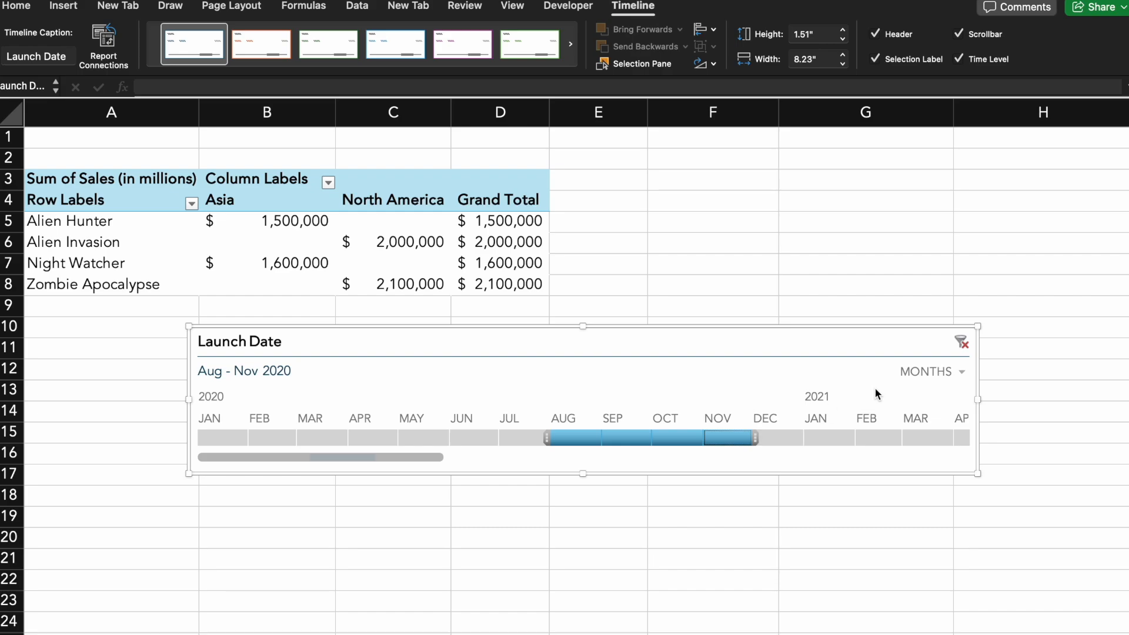
Switch the Launch Date timeline's time level from months to quarters
{"action": "left_click", "coordinate": [921, 372]}
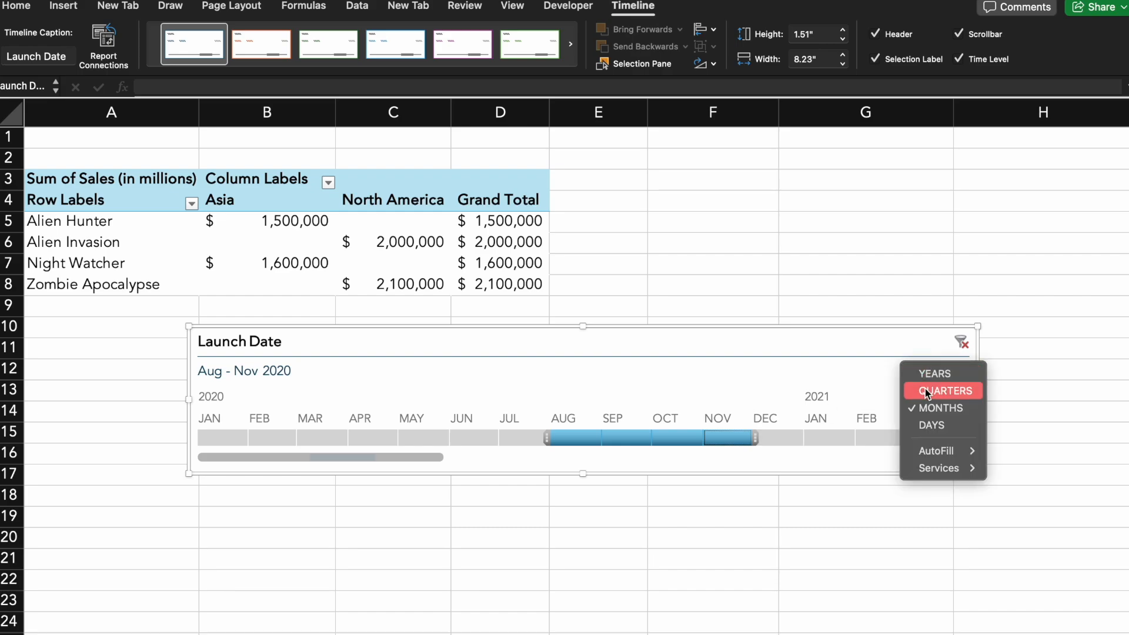
{"action": "left_click", "coordinate": [926, 407]}
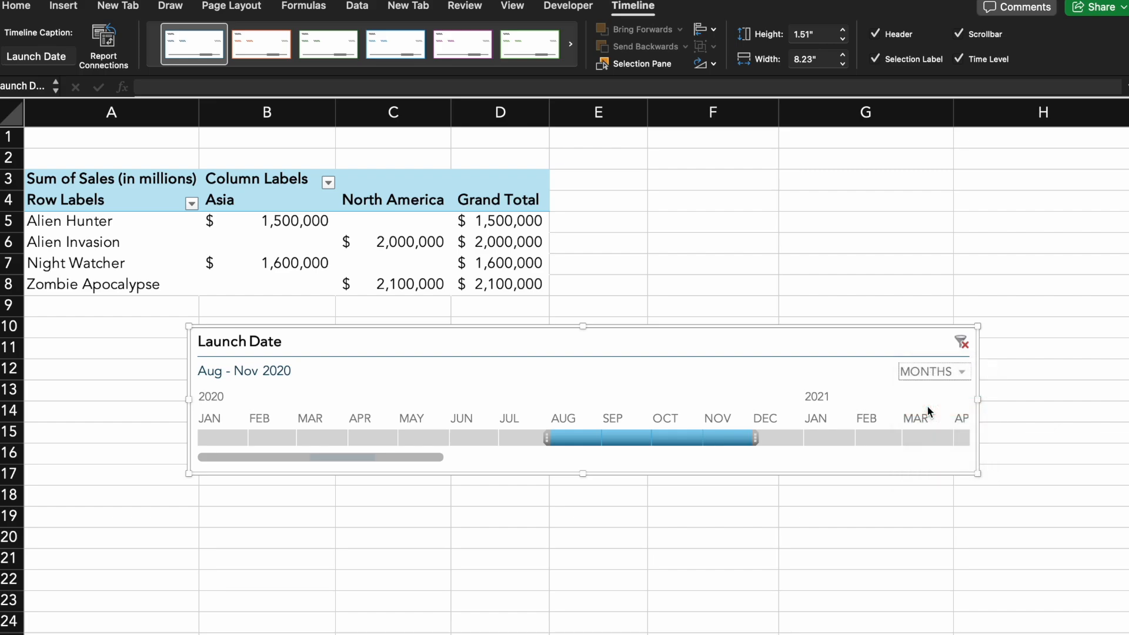
{"action": "left_click", "coordinate": [923, 372]}
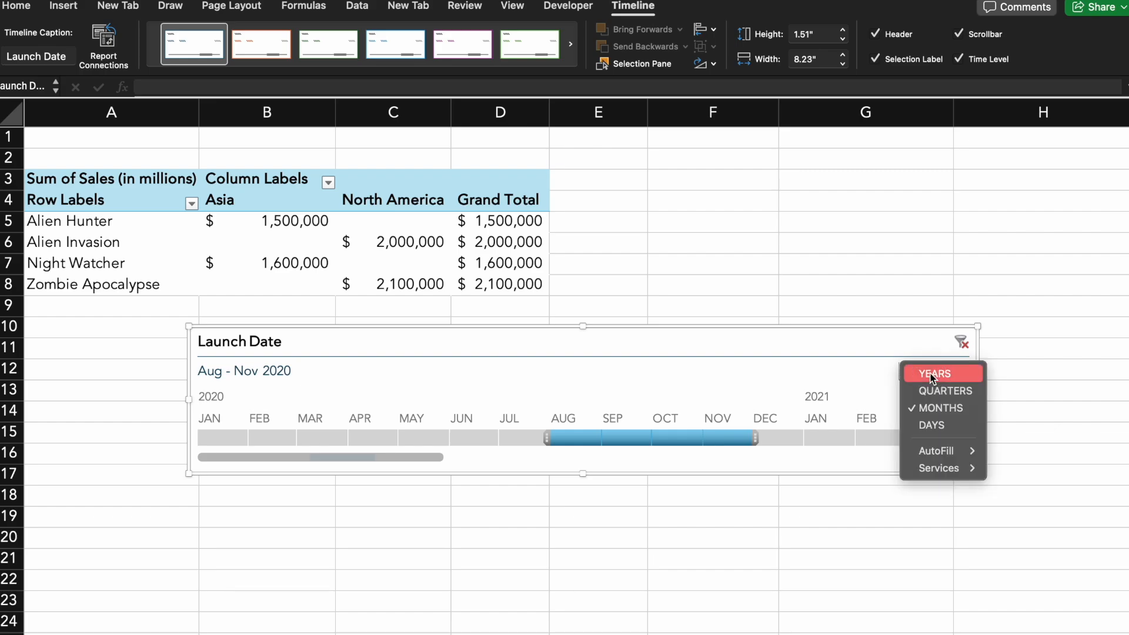
{"action": "left_click", "coordinate": [934, 392]}
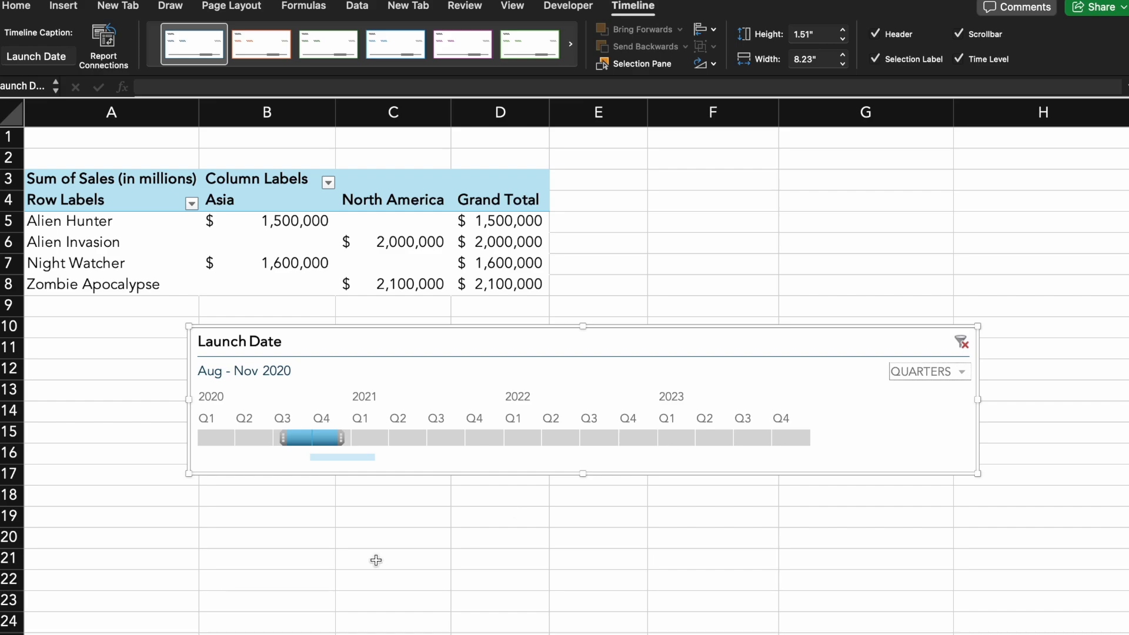
Filter the pivot table on the Launch Date timeline by single quarters in turn, from Q1 2020 through Q1 2021
{"action": "left_click", "coordinate": [222, 440]}
{"action": "left_click", "coordinate": [259, 440]}
{"action": "left_click", "coordinate": [284, 441]}
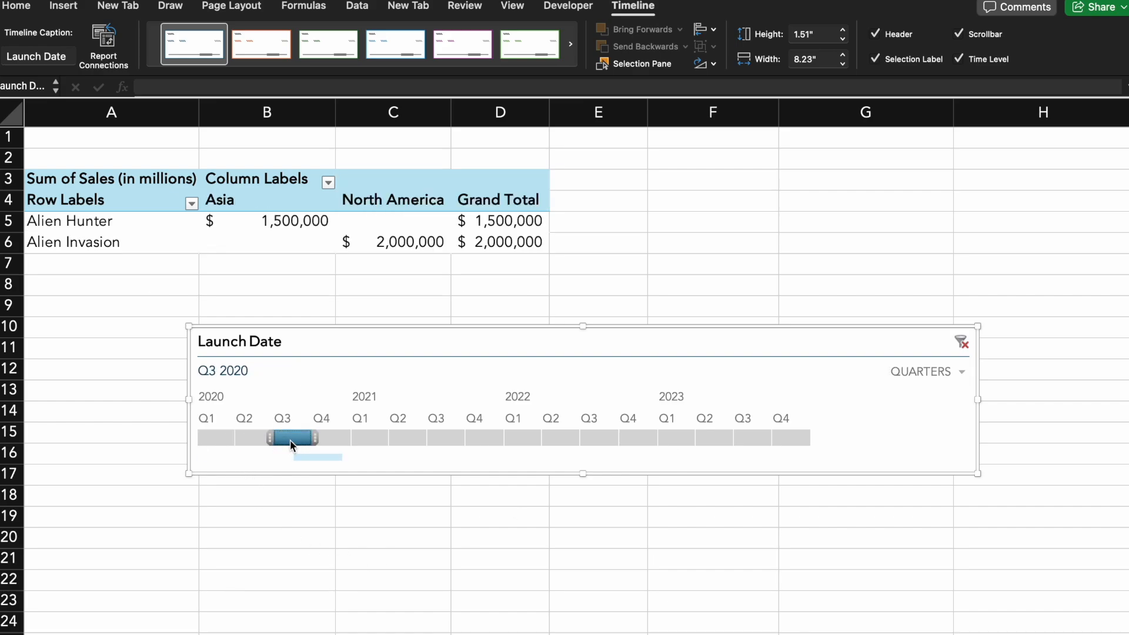
{"action": "left_click", "coordinate": [332, 441]}
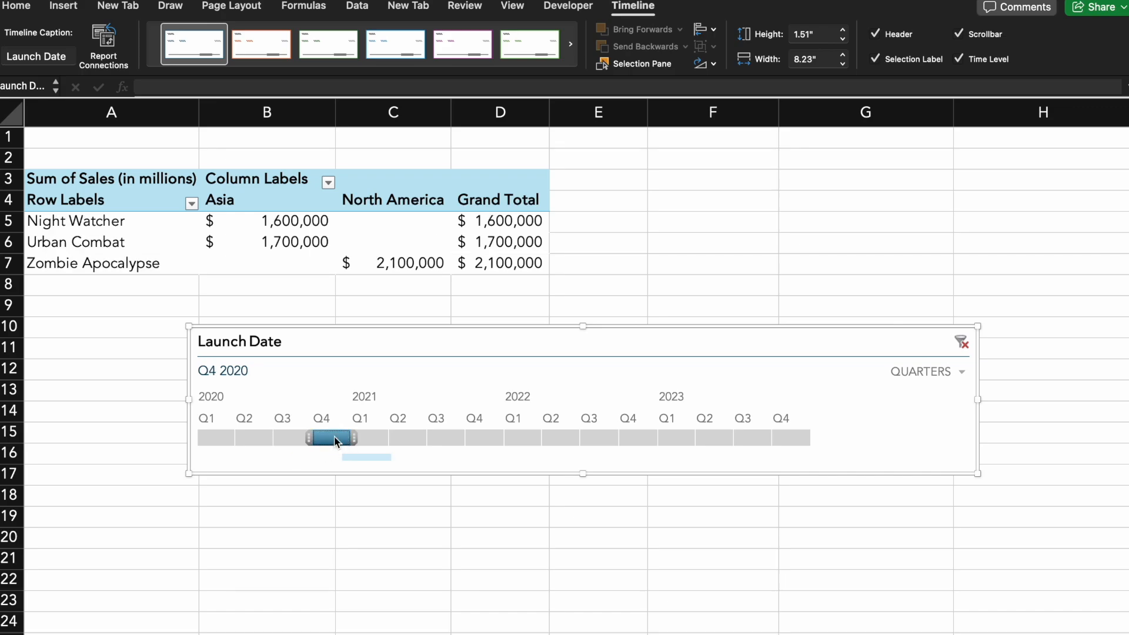
{"action": "left_click", "coordinate": [376, 436]}
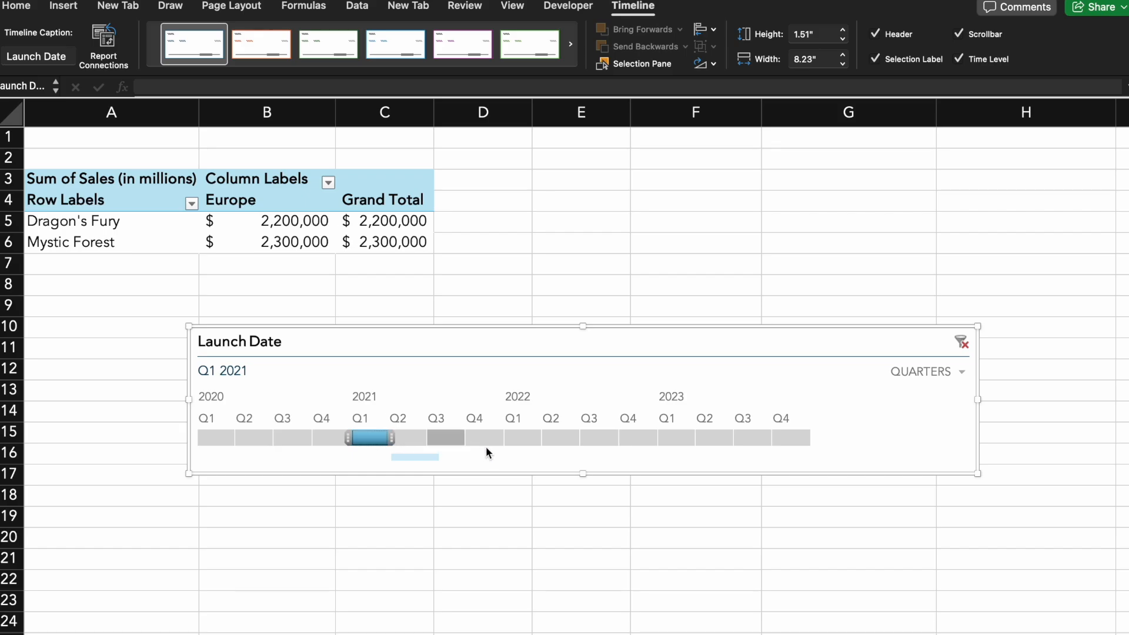
Filter the pivot table on the Launch Date timeline by Q1, Q3, Q2 and Q4 2022 in turn
{"action": "left_click", "coordinate": [519, 436]}
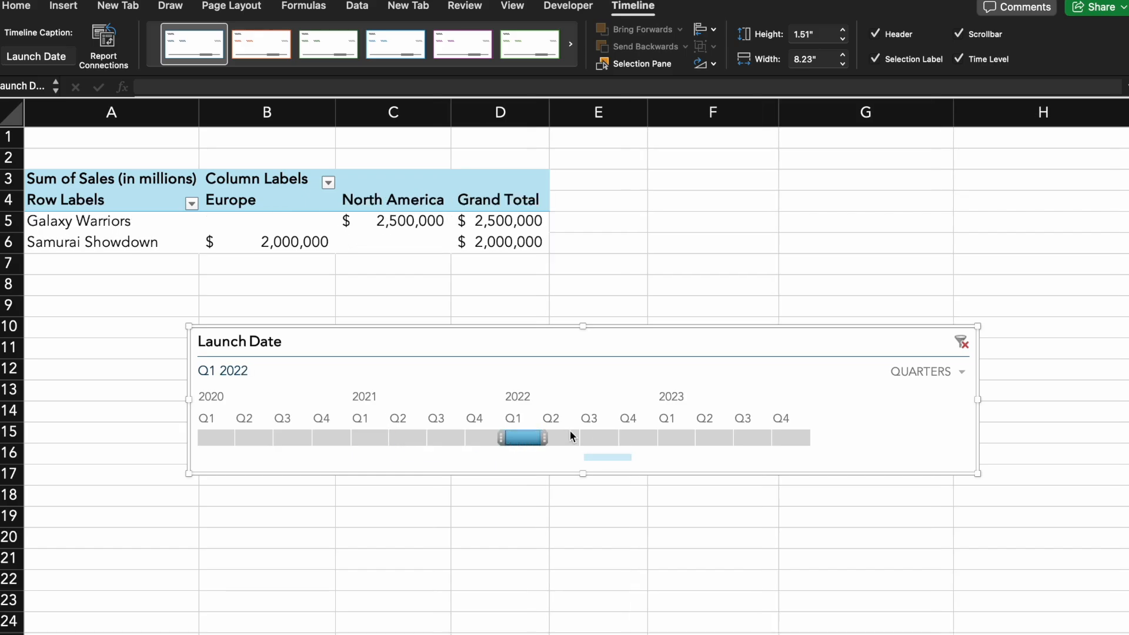
{"action": "left_click", "coordinate": [593, 437]}
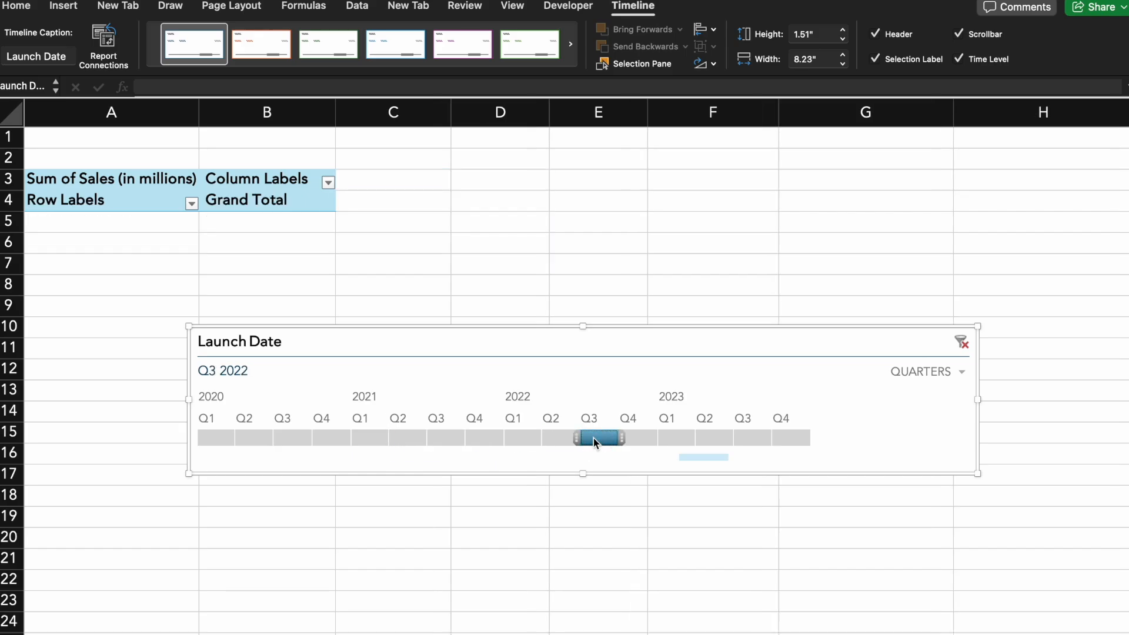
{"action": "left_click", "coordinate": [562, 439]}
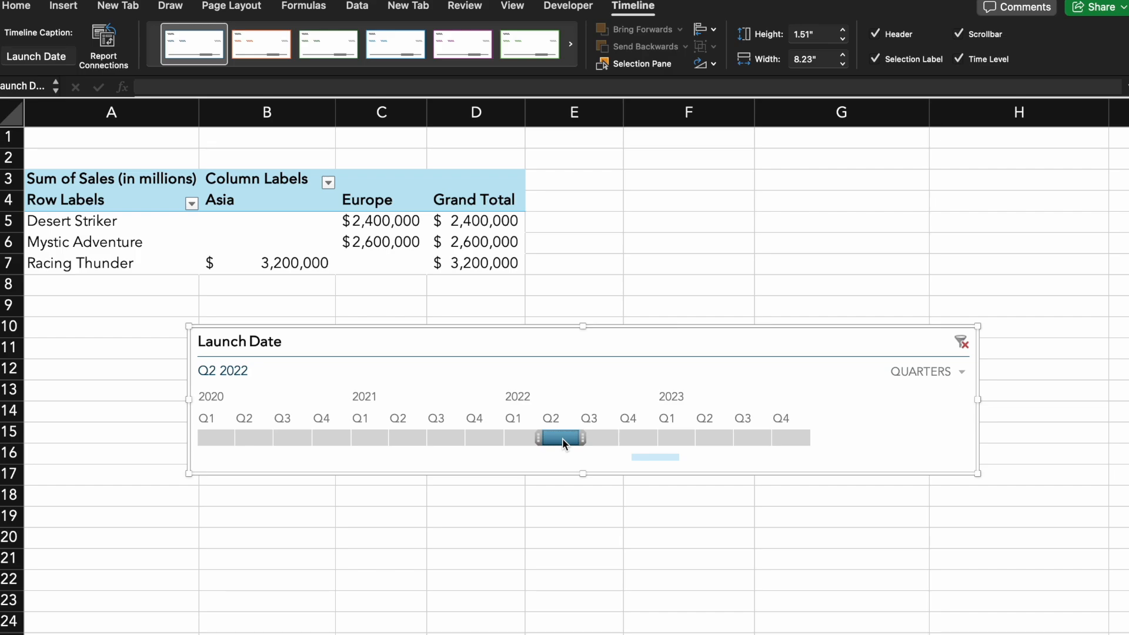
{"action": "left_click", "coordinate": [638, 439]}
Filter the pivot table to 2023 on the Launch Date timeline, trying Q1 and Q2 before selecting all four quarters
{"action": "left_click_drag", "start_coordinate": [640, 441], "coordinate": [682, 439]}
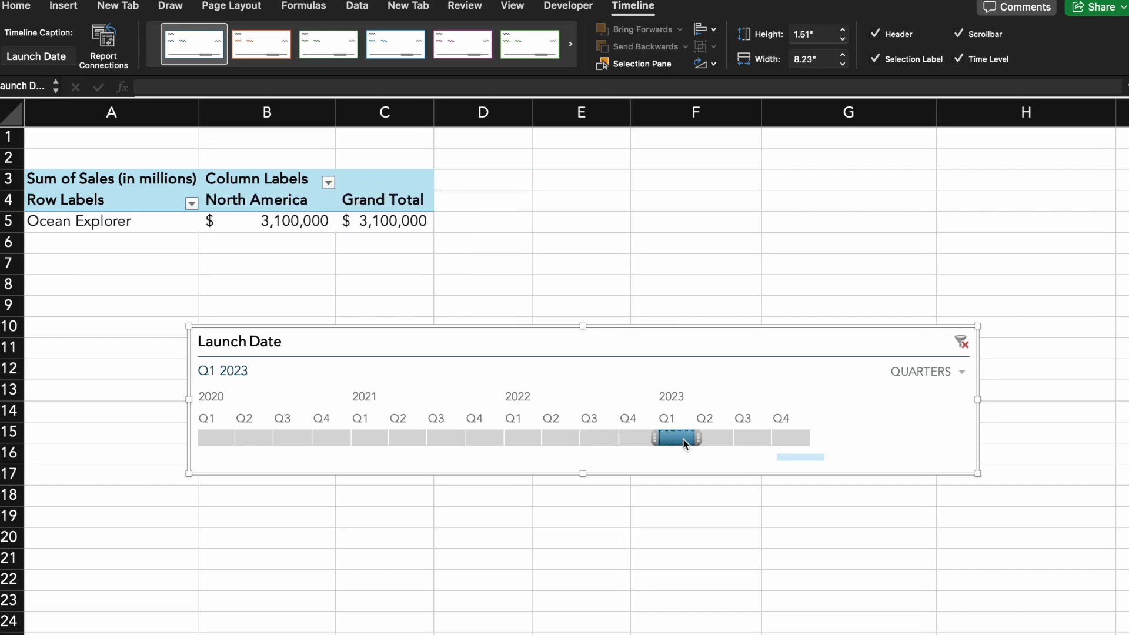
{"action": "left_click", "coordinate": [714, 440]}
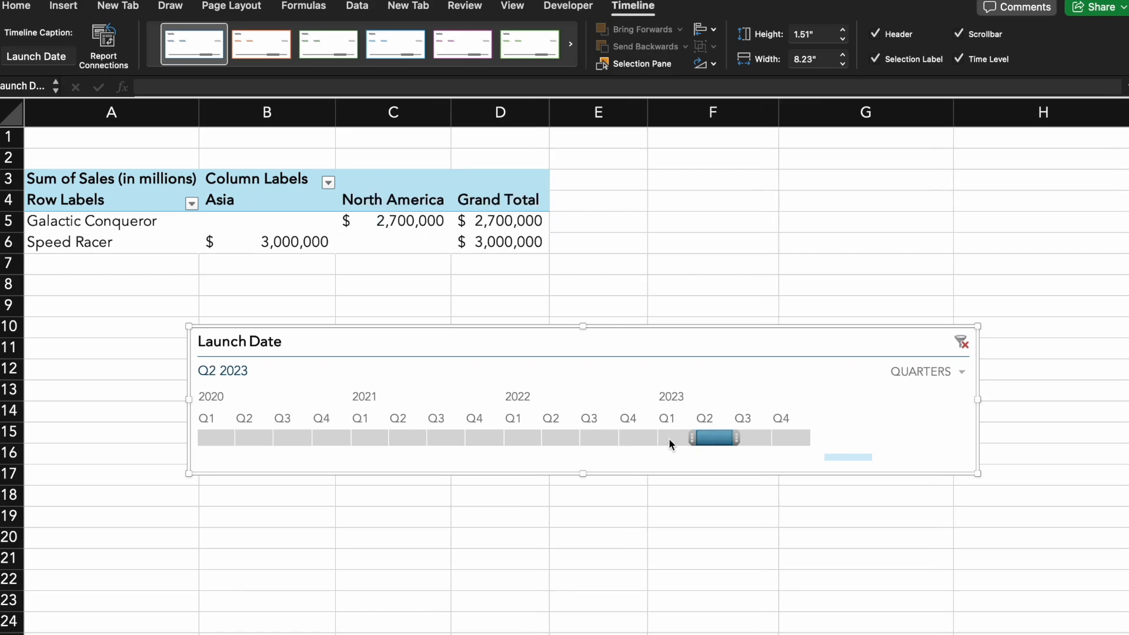
{"action": "left_click_drag", "start_coordinate": [673, 438], "coordinate": [781, 439]}
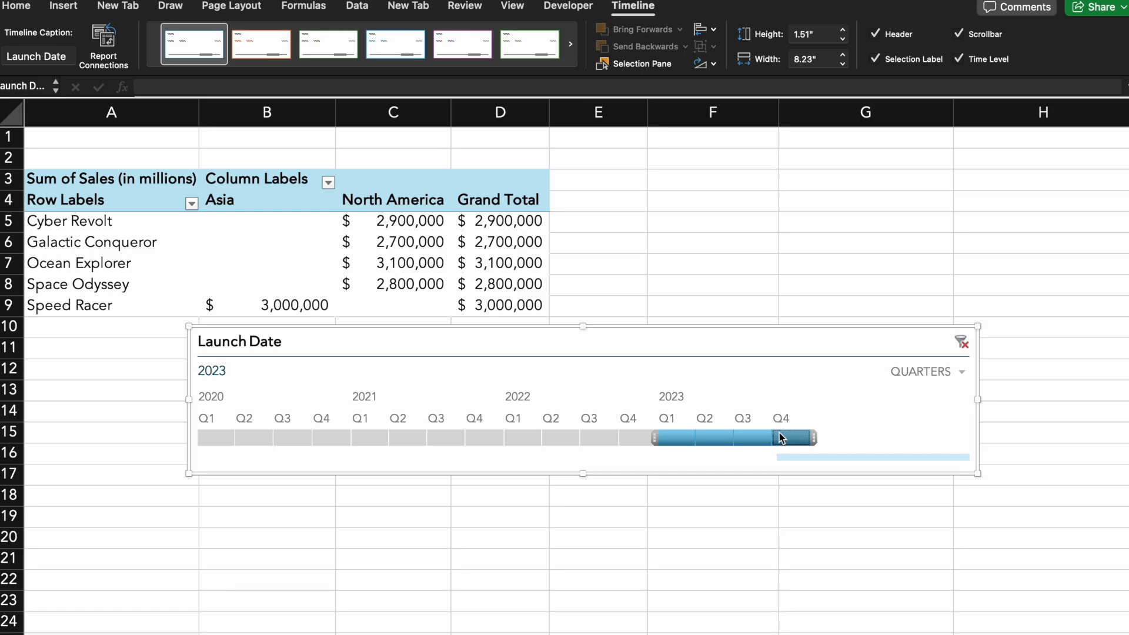
{"action": "left_click_drag", "start_coordinate": [751, 329], "coordinate": [752, 340]}
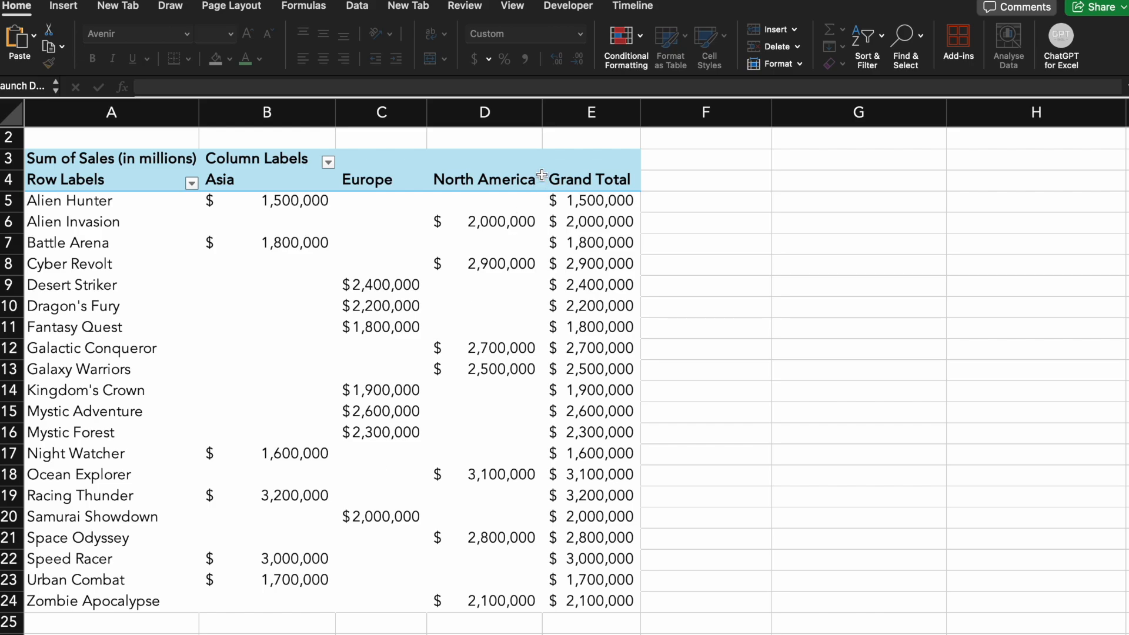
Insert Name of the Game and Location slicers for the sales pivot table and place them side by side beside it
{"action": "left_click", "coordinate": [485, 179]}
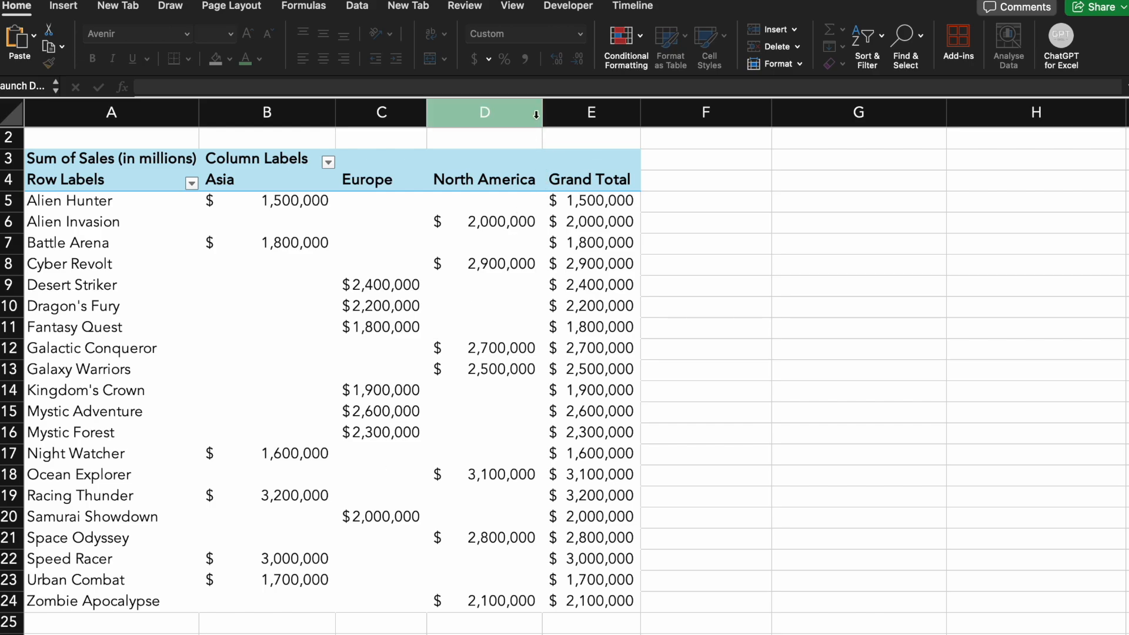
{"action": "left_click", "coordinate": [423, 58]}
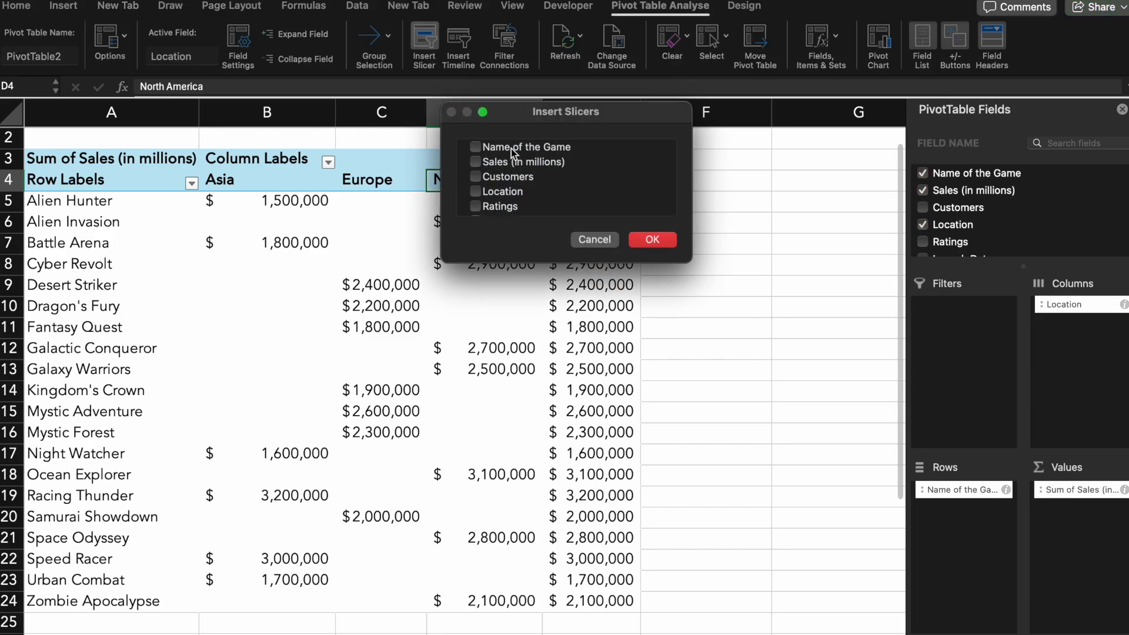
{"action": "left_click", "coordinate": [475, 147]}
{"action": "scroll", "coordinate": [481, 171], "scroll_direction": "down", "scroll_amount": 1}
{"action": "left_click", "coordinate": [478, 178]}
{"action": "scroll", "coordinate": [481, 179], "scroll_direction": "down", "scroll_amount": 1}
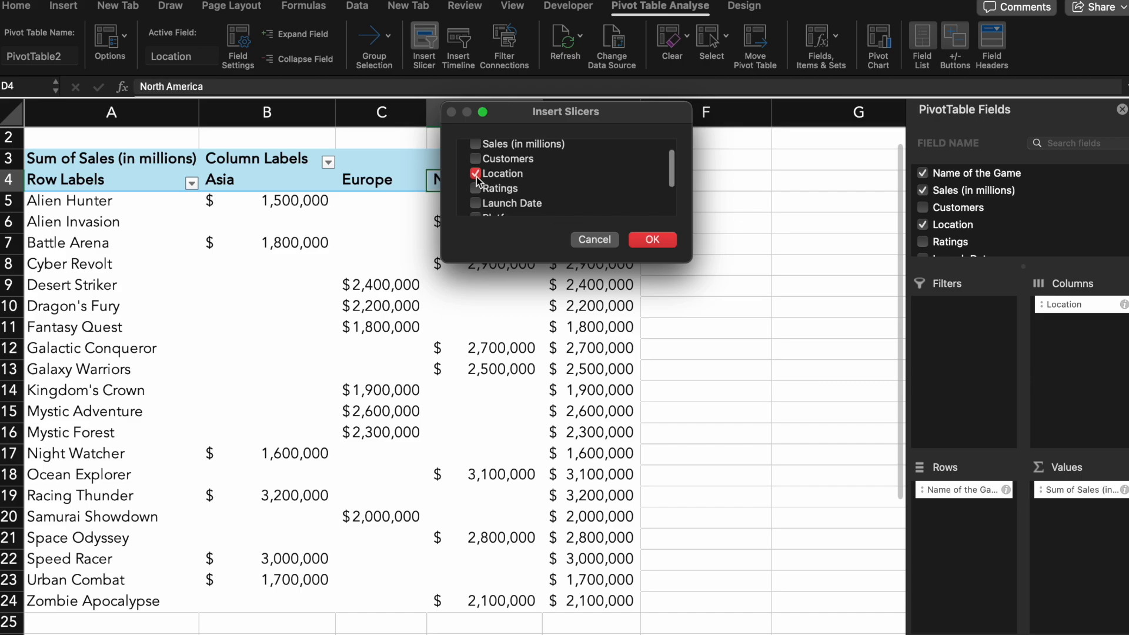
{"action": "left_click", "coordinate": [652, 240]}
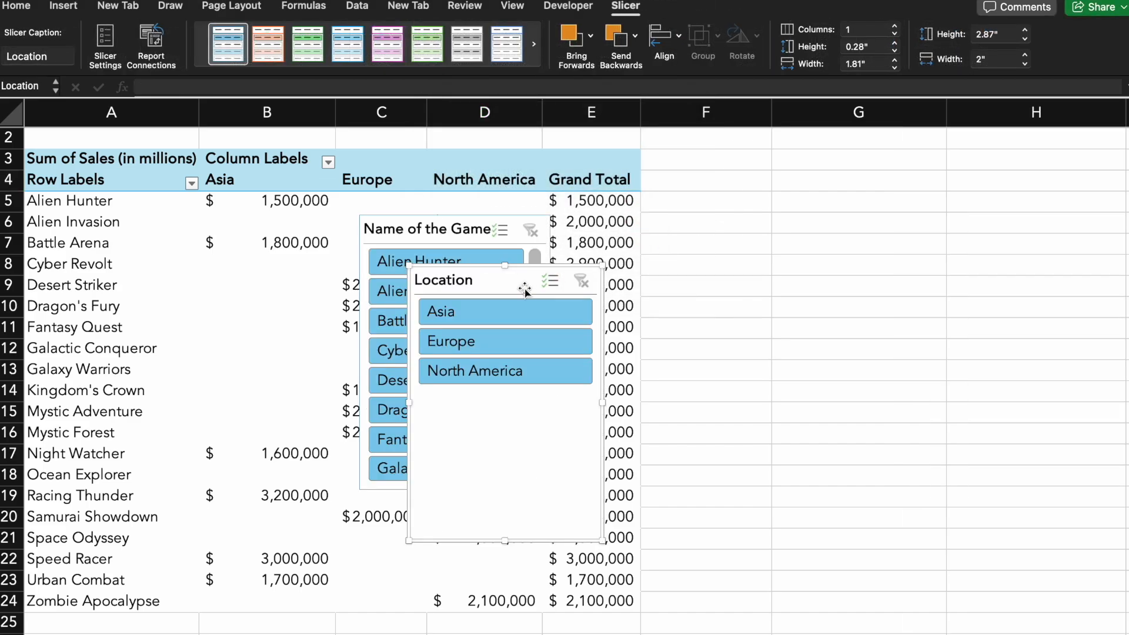
{"action": "left_click_drag", "start_coordinate": [518, 279], "coordinate": [756, 144]}
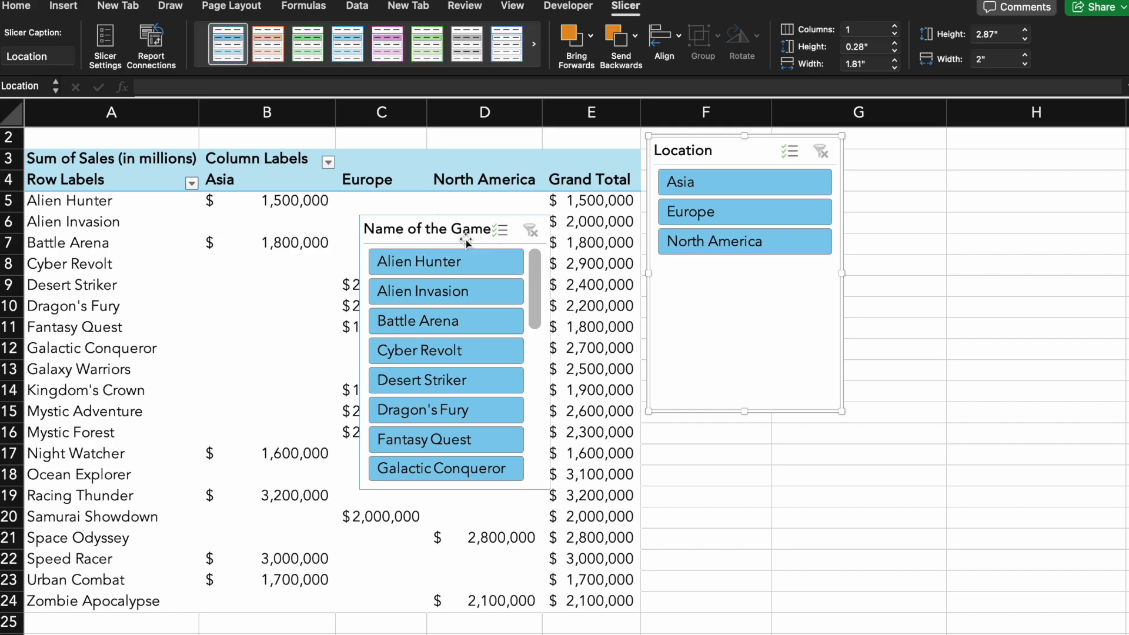
{"action": "left_click_drag", "start_coordinate": [463, 235], "coordinate": [958, 152]}
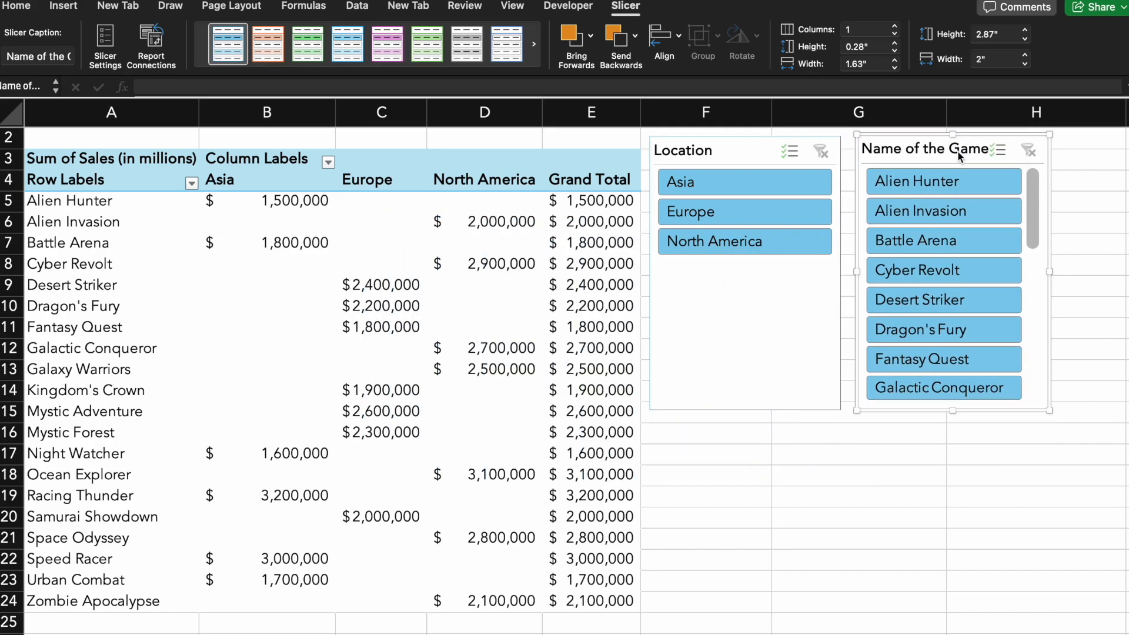
Filter the pivot table with the Location slicer by Asia, Europe and North America in turn
{"action": "left_click", "coordinate": [720, 189]}
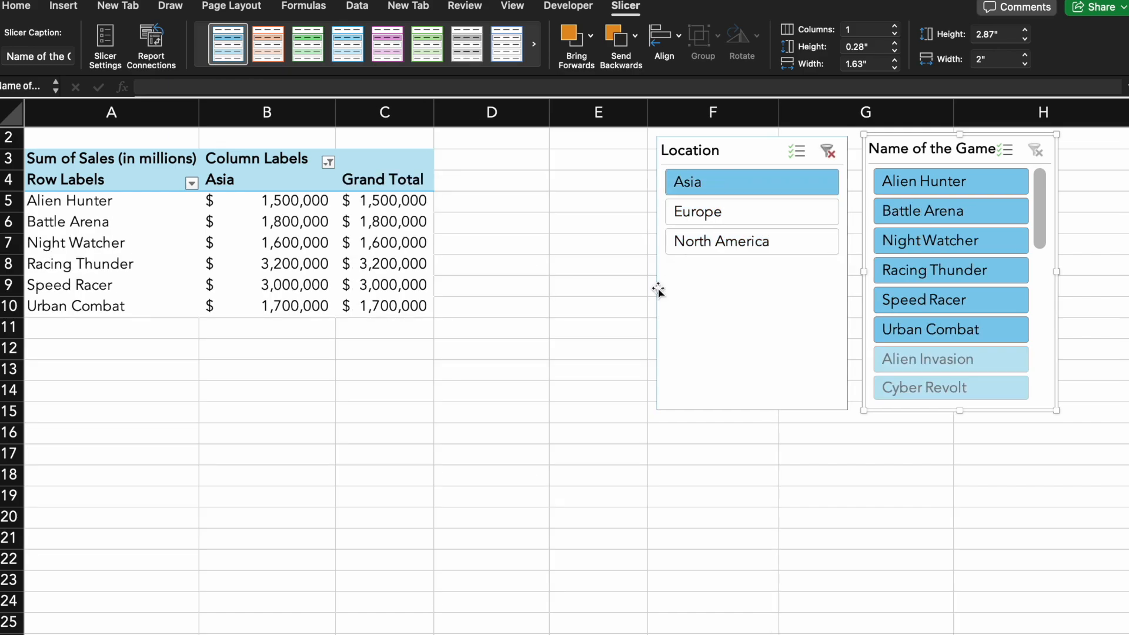
{"action": "left_click", "coordinate": [702, 214]}
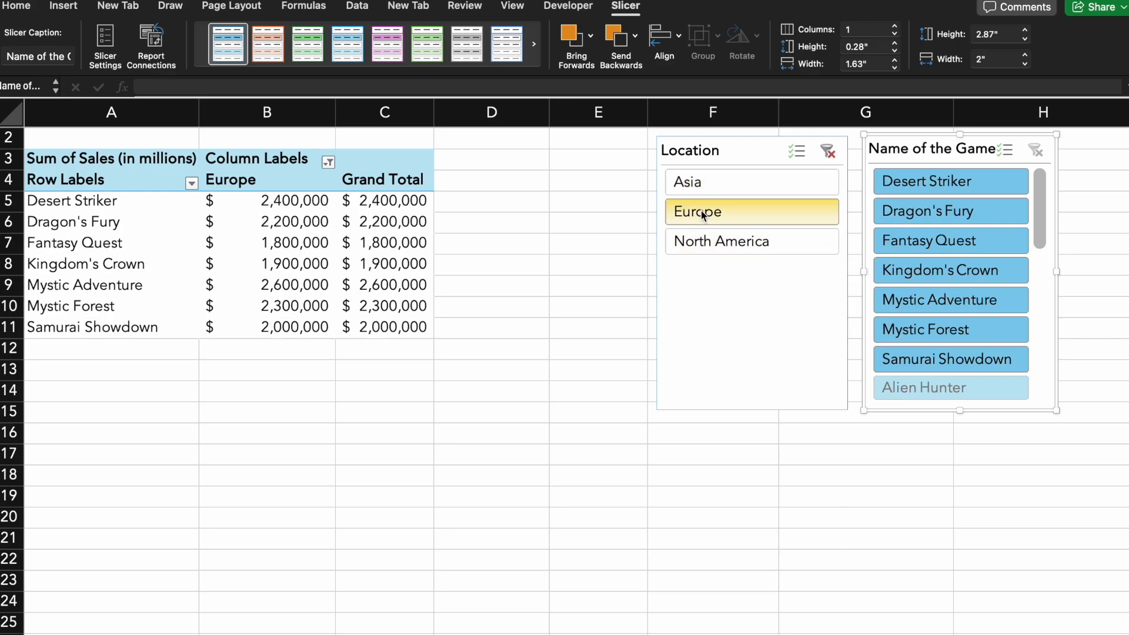
{"action": "left_click", "coordinate": [704, 242]}
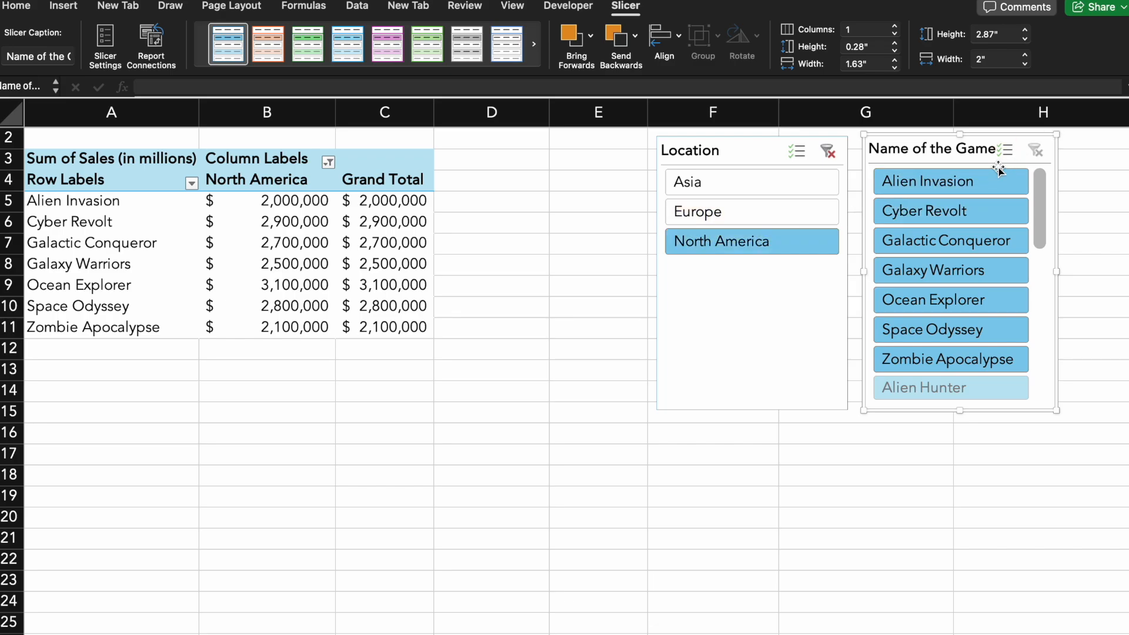
Filter the North America sales by single games in turn with the Name of the Game slicer, from Alien Invasion through Space Odyssey
{"action": "left_click", "coordinate": [970, 190]}
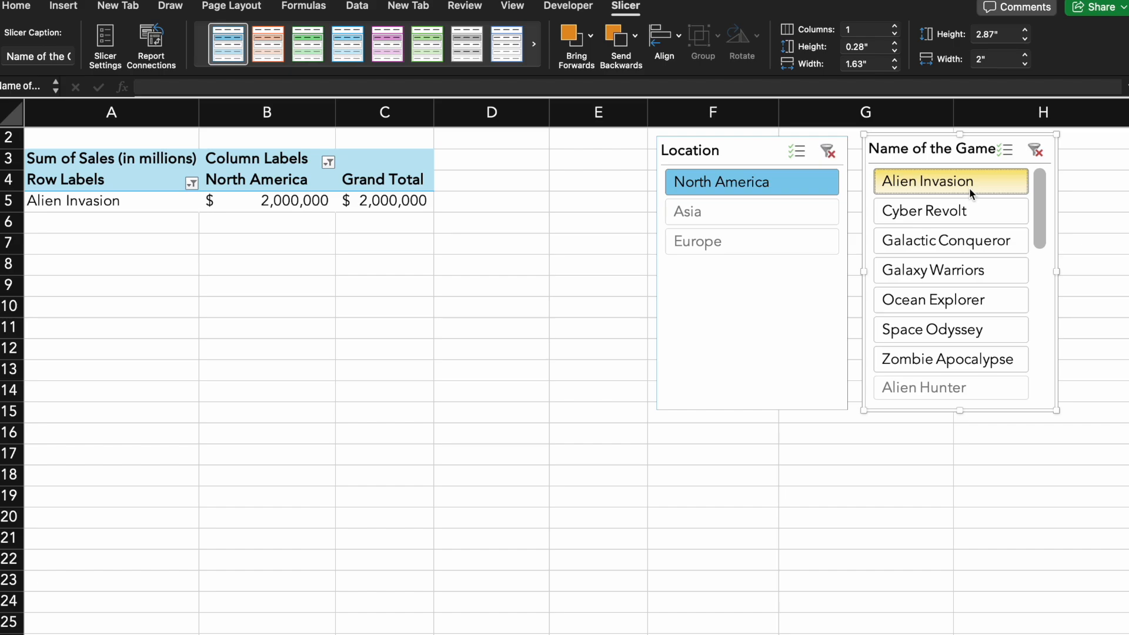
{"action": "left_click", "coordinate": [917, 209]}
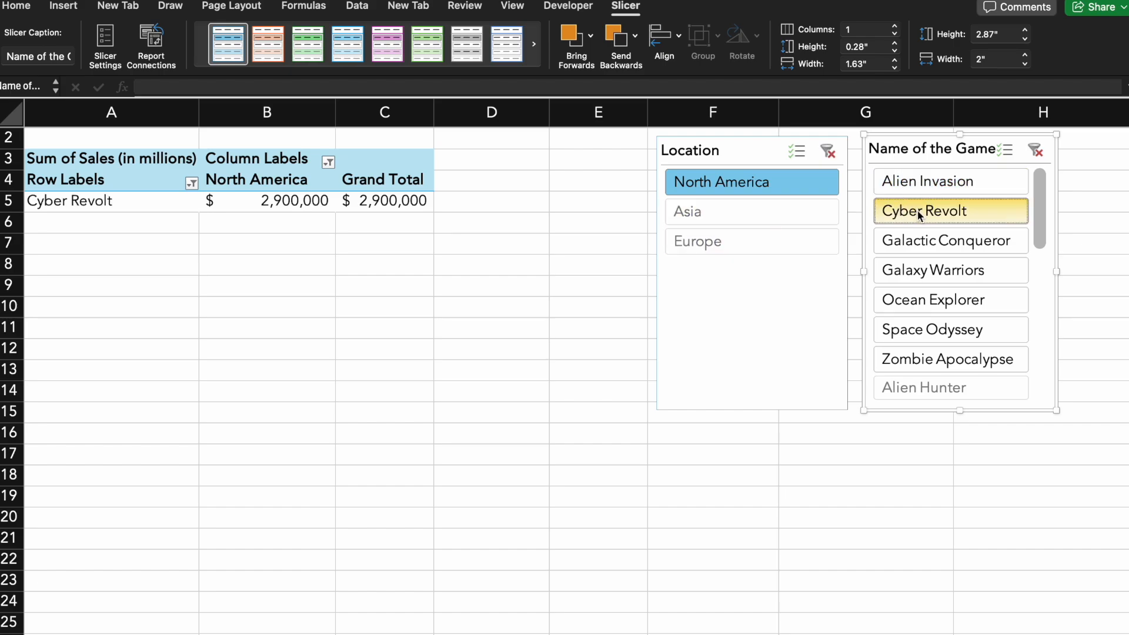
{"action": "left_click", "coordinate": [918, 242]}
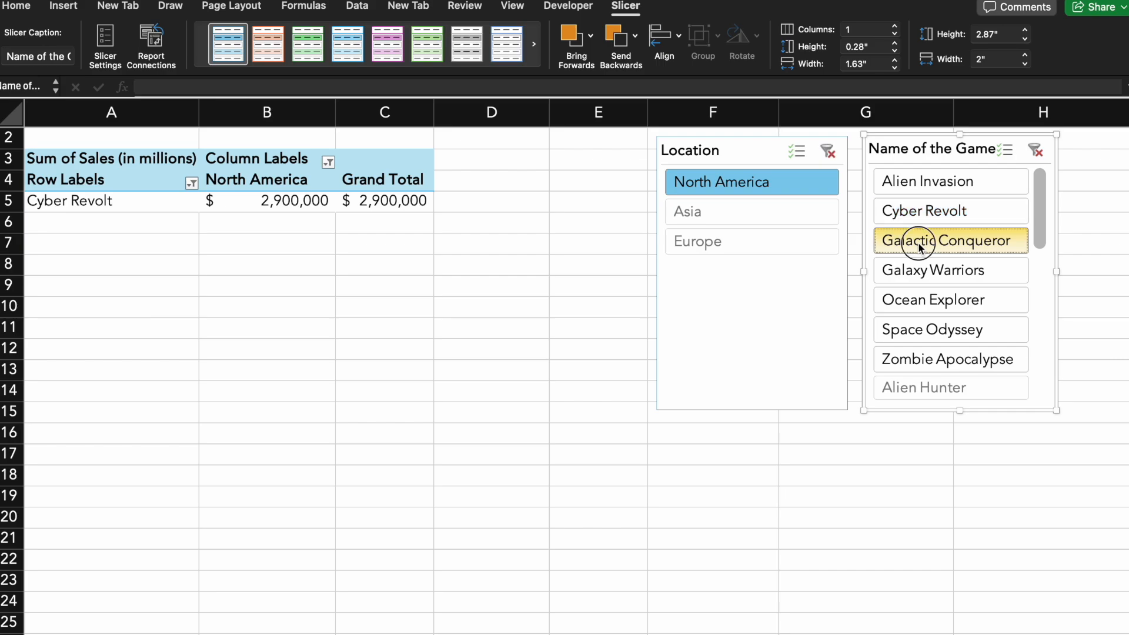
{"action": "left_click", "coordinate": [921, 277]}
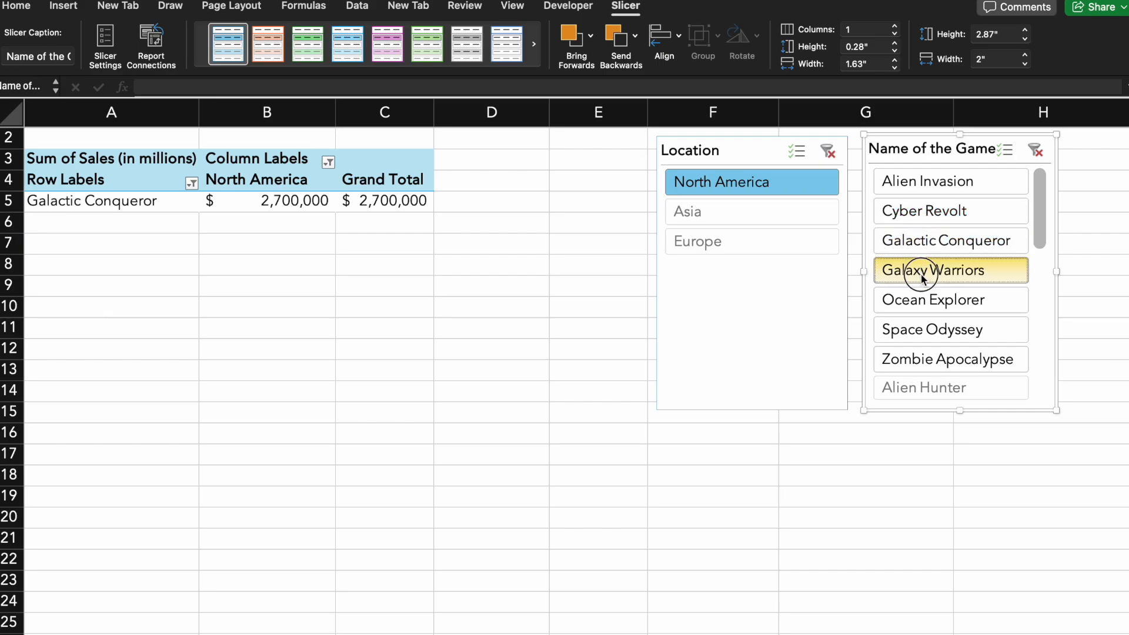
{"action": "left_click", "coordinate": [923, 305]}
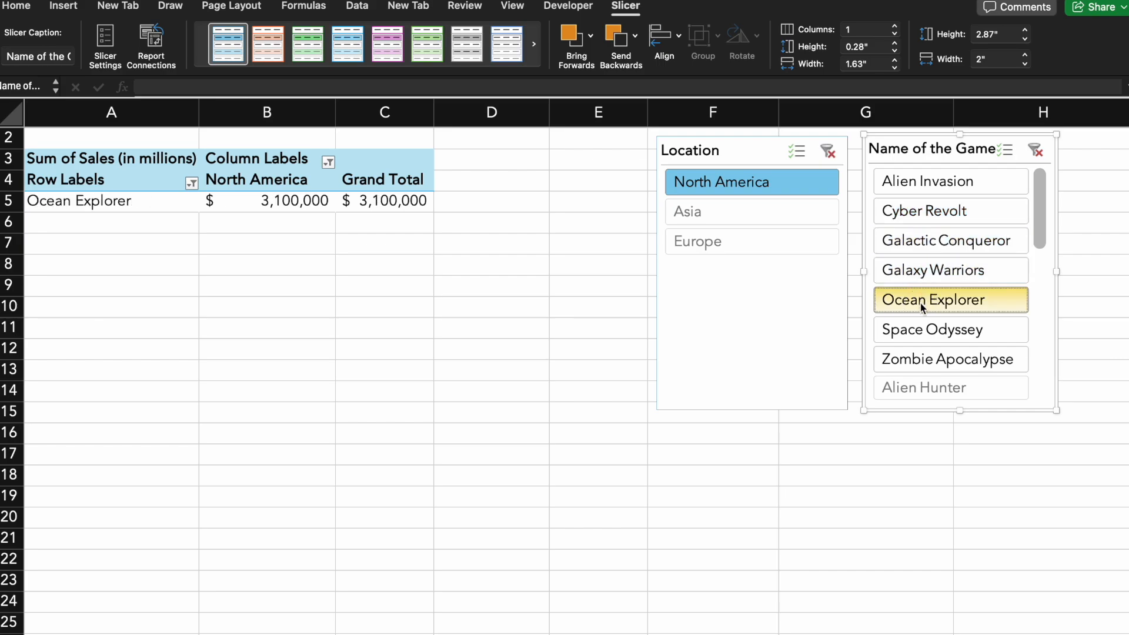
{"action": "left_click", "coordinate": [929, 330]}
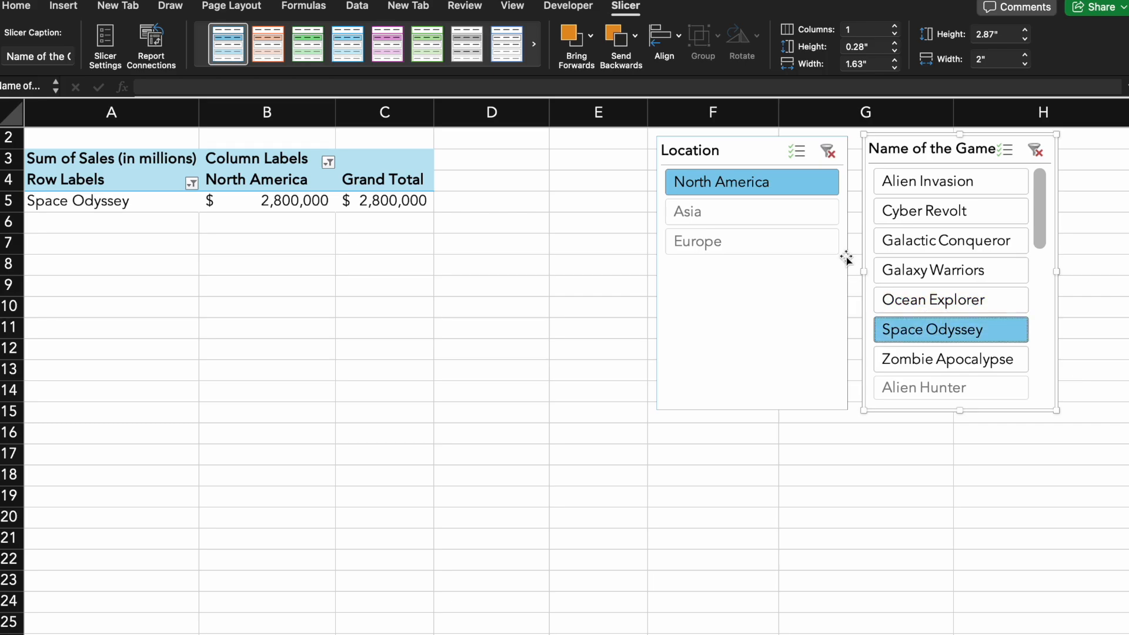
Clear the filters on the Name of the Game and Location slicers
{"action": "scroll", "coordinate": [943, 312], "scroll_direction": "down", "scroll_amount": 2}
{"action": "scroll", "coordinate": [944, 318], "scroll_direction": "up", "scroll_amount": 3}
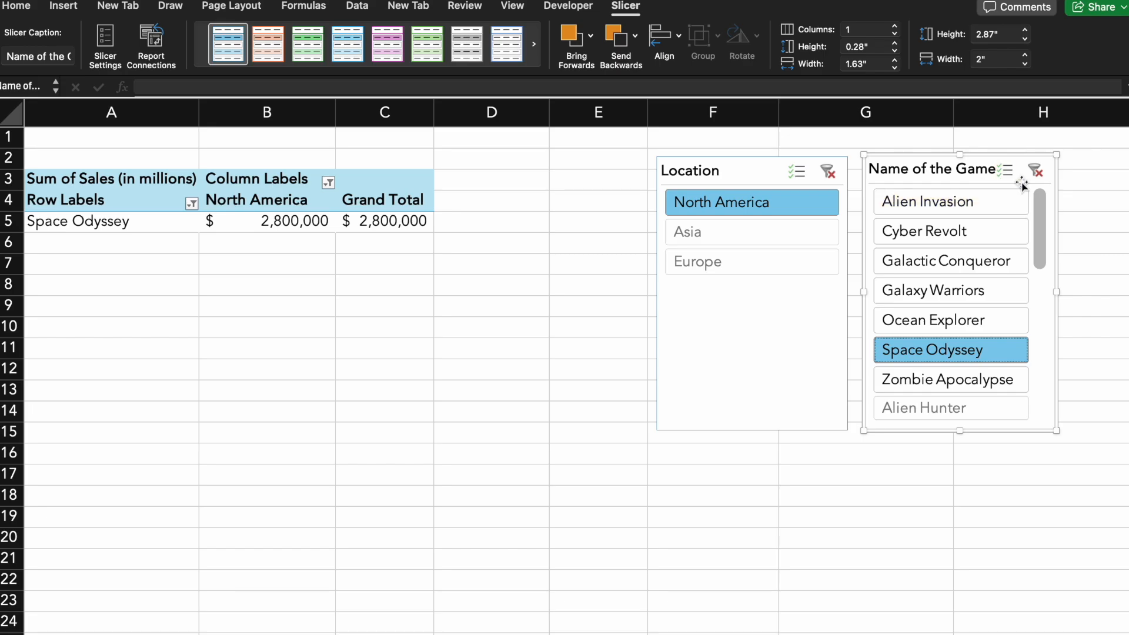
{"action": "left_click", "coordinate": [1036, 172]}
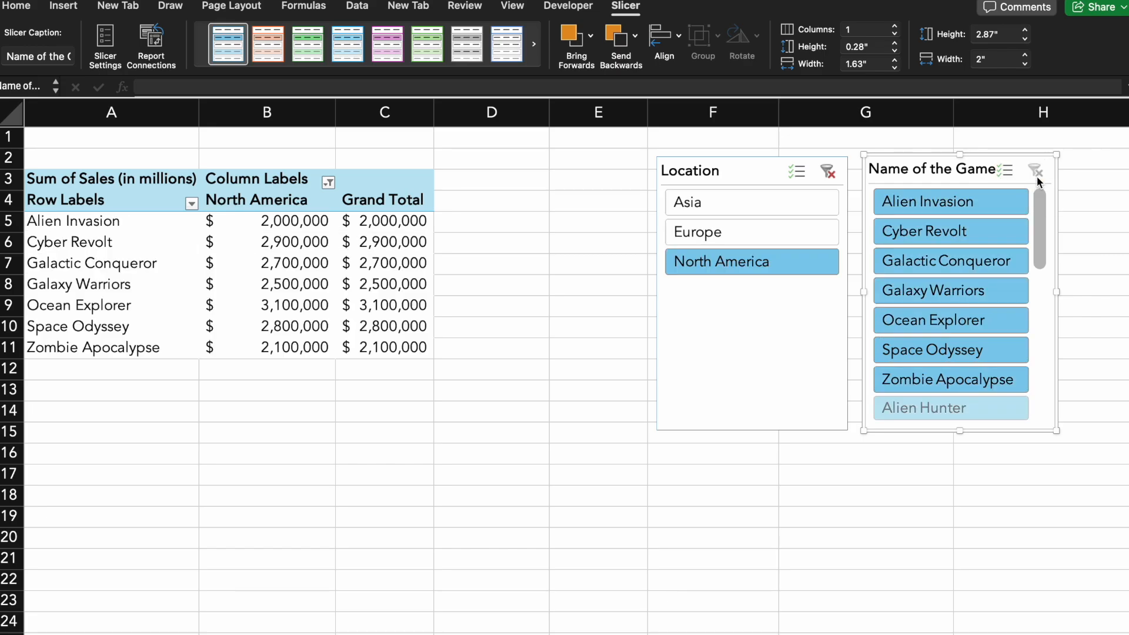
{"action": "left_click", "coordinate": [830, 173]}
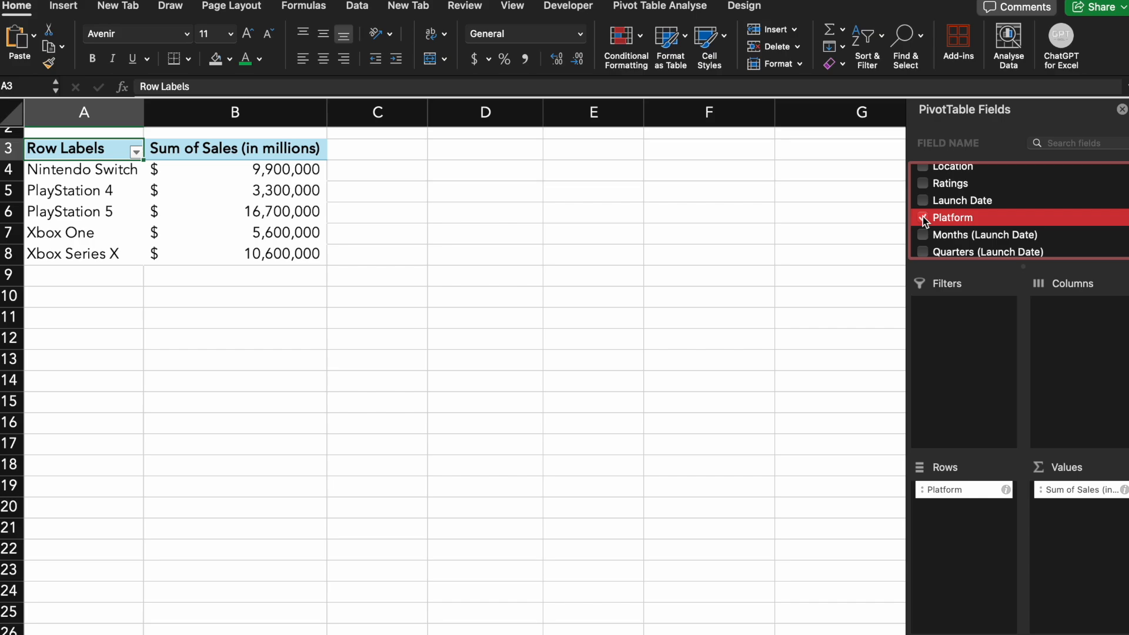
Insert a 3D pie chart from the pivot table of sales by platform
{"action": "left_click", "coordinate": [517, 314]}
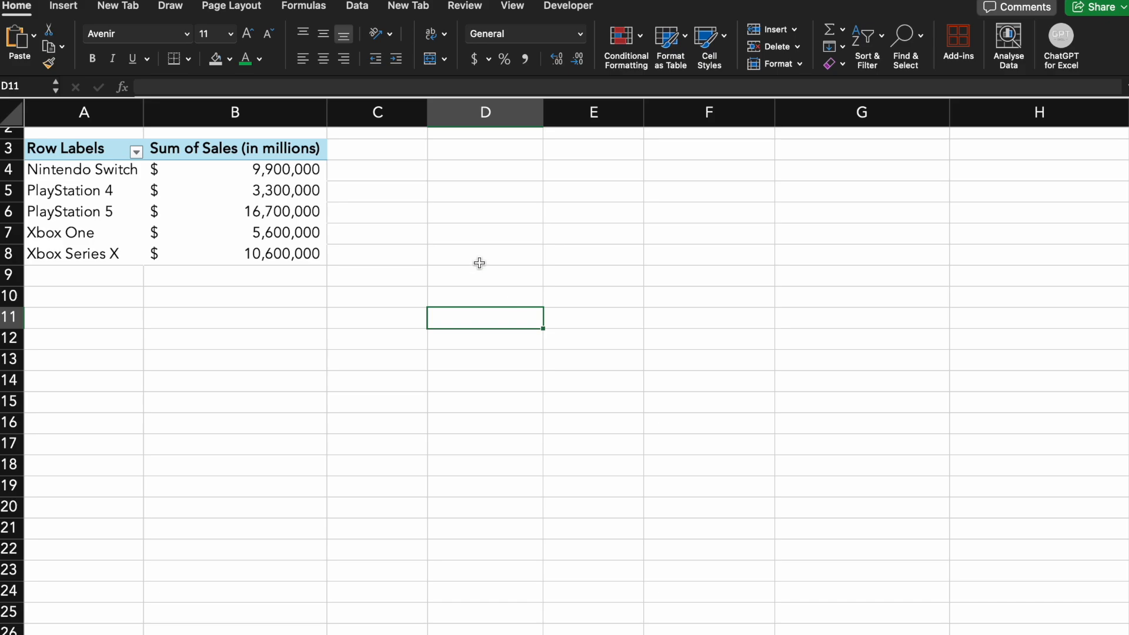
{"action": "left_click", "coordinate": [269, 191]}
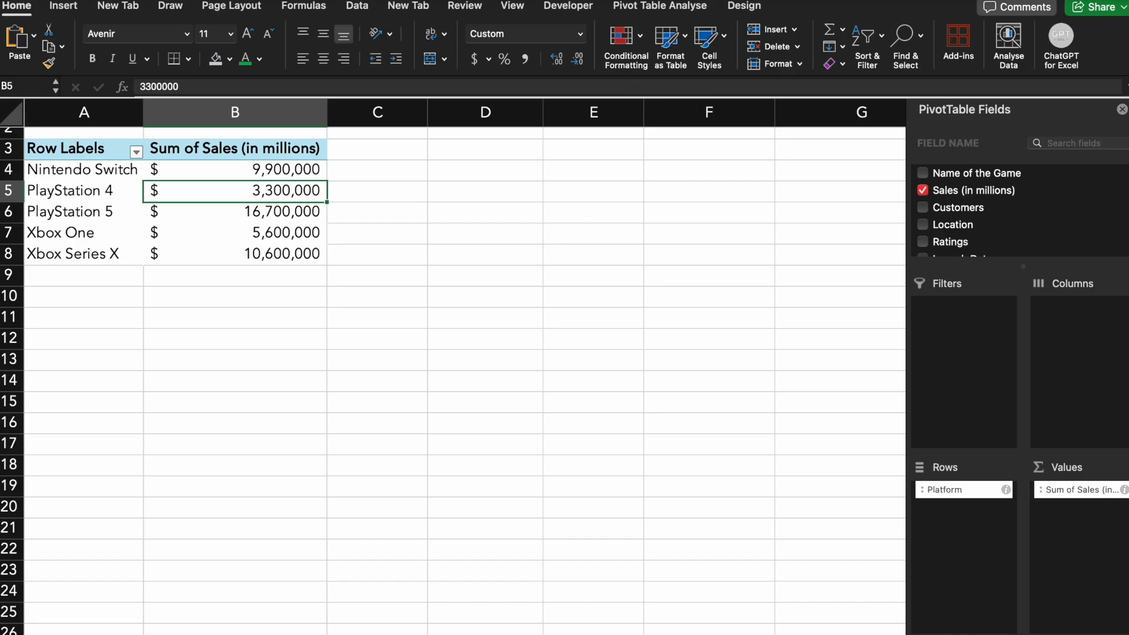
{"action": "left_click", "coordinate": [64, 6]}
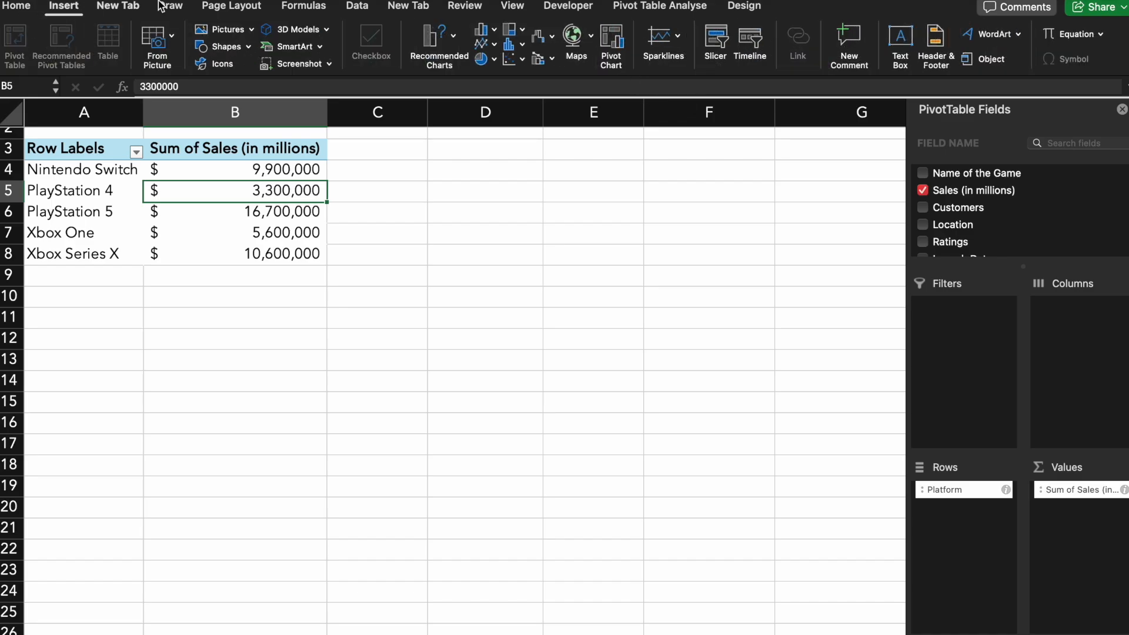
{"action": "left_click", "coordinate": [481, 59]}
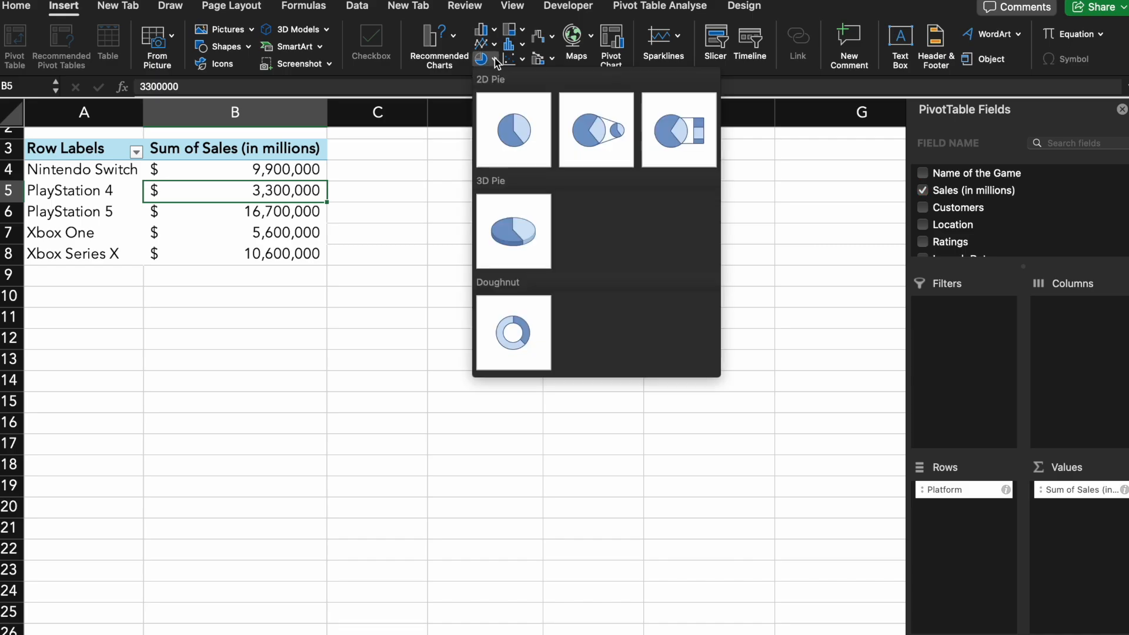
{"action": "left_click", "coordinate": [498, 230]}
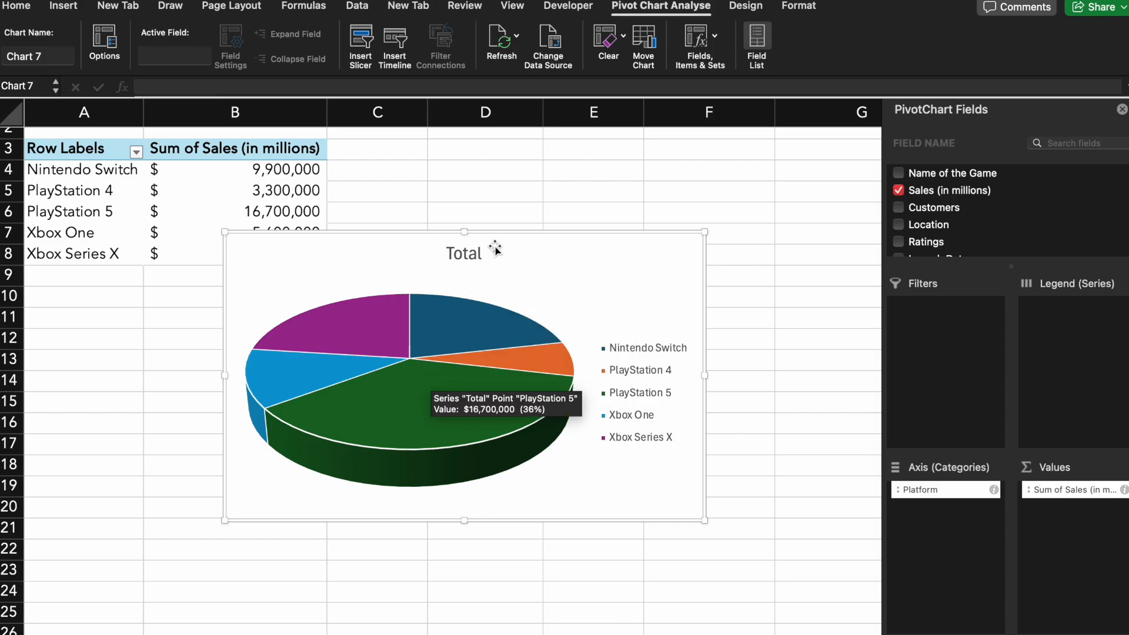
Move the pie chart beside the pivot table, starting at column C, and resize it to fit there
{"action": "left_click_drag", "start_coordinate": [704, 232], "coordinate": [552, 234]}
{"action": "left_click_drag", "start_coordinate": [479, 234], "coordinate": [591, 136]}
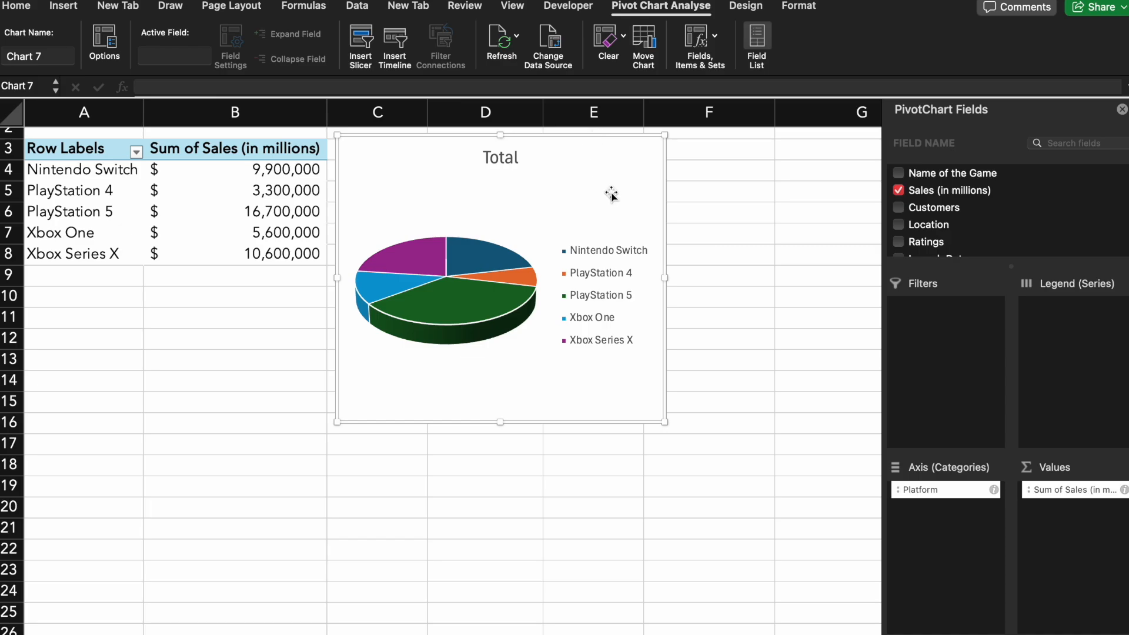
{"action": "left_click_drag", "start_coordinate": [665, 278], "coordinate": [752, 281]}
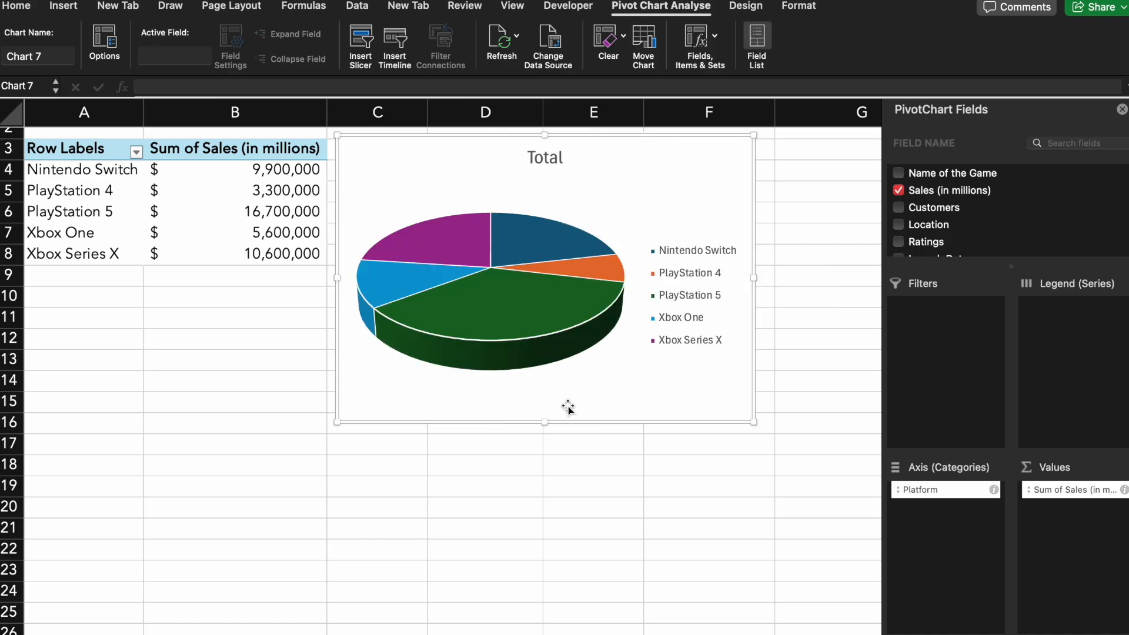
{"action": "left_click_drag", "start_coordinate": [546, 420], "coordinate": [546, 400]}
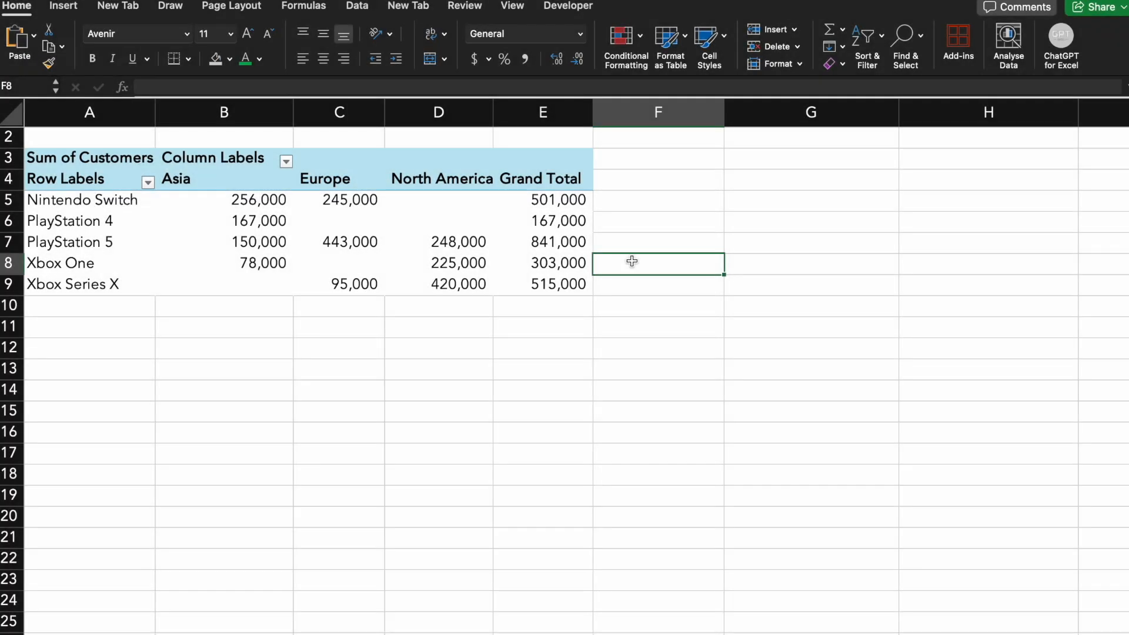
Insert a 2D clustered column chart from the pivot table of customers by platform and location
{"action": "left_click", "coordinate": [547, 369]}
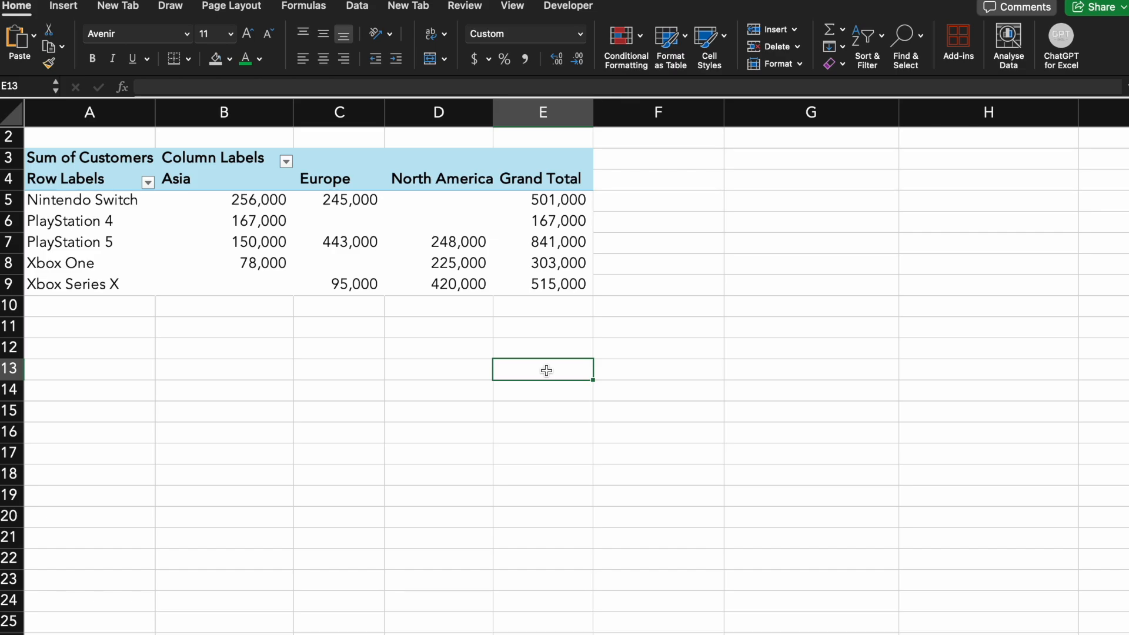
{"action": "left_click", "coordinate": [223, 220]}
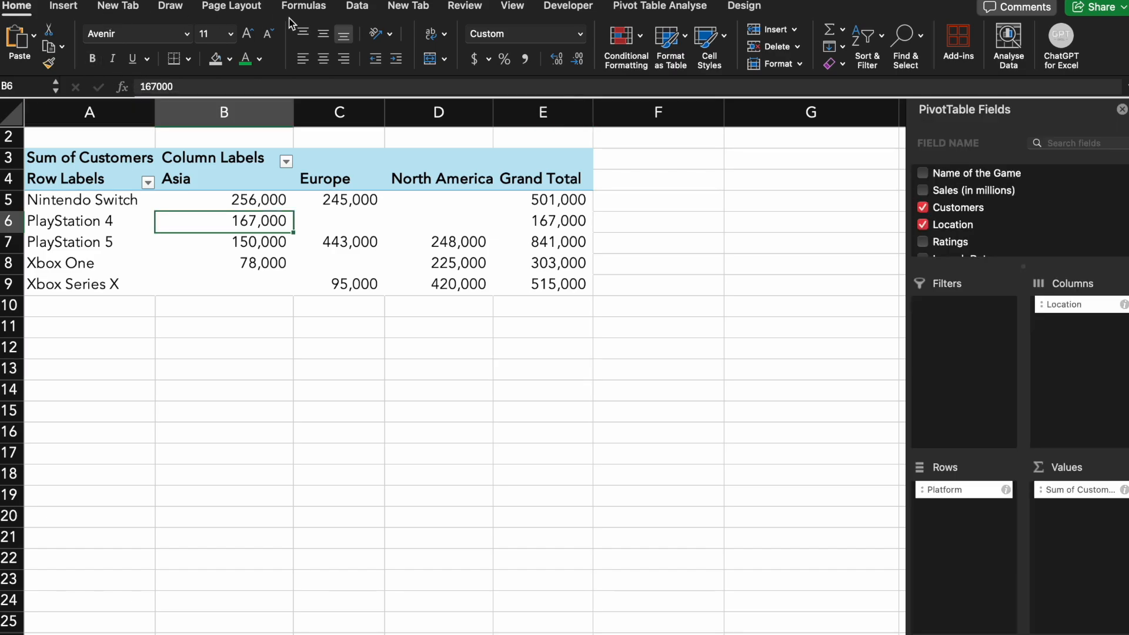
{"action": "left_click", "coordinate": [64, 7]}
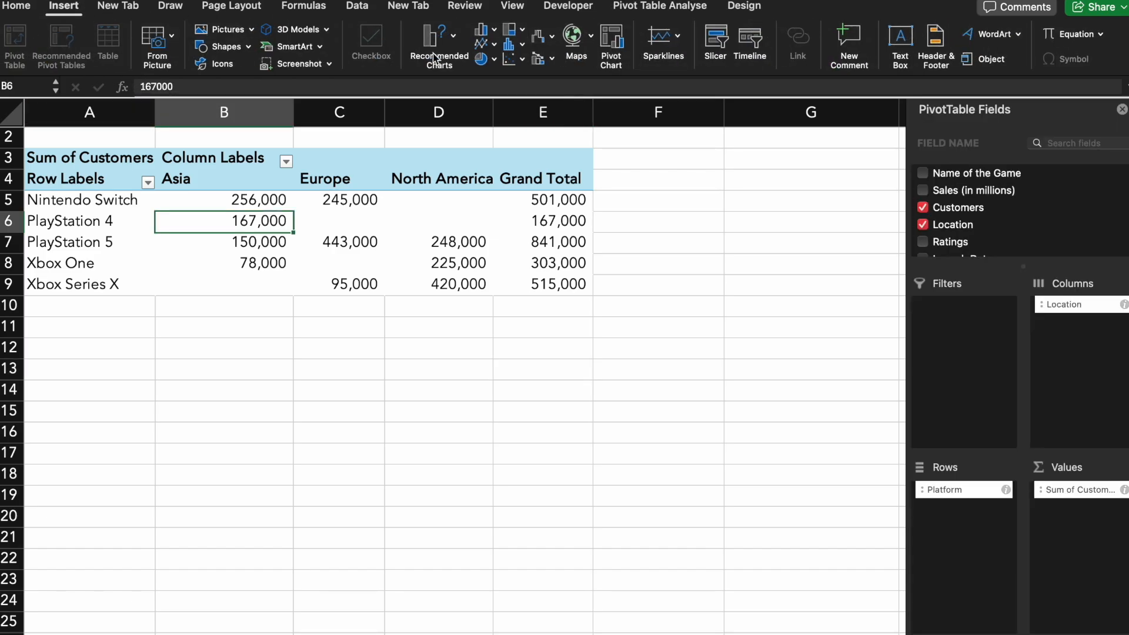
{"action": "left_click", "coordinate": [520, 45]}
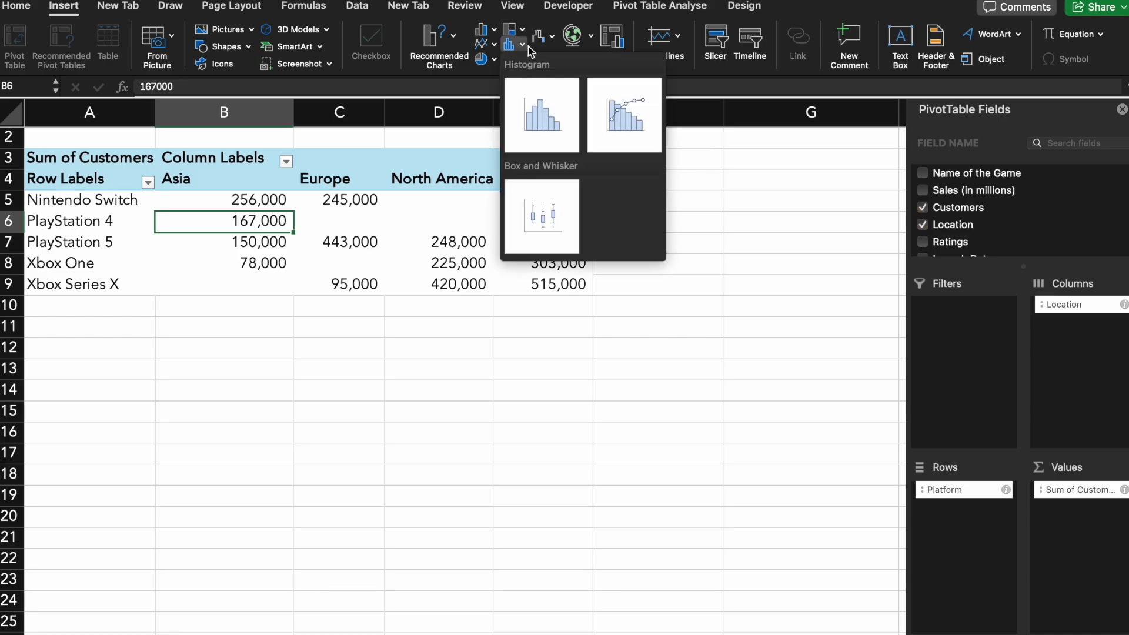
{"action": "left_click", "coordinate": [523, 46]}
{"action": "left_click", "coordinate": [494, 30]}
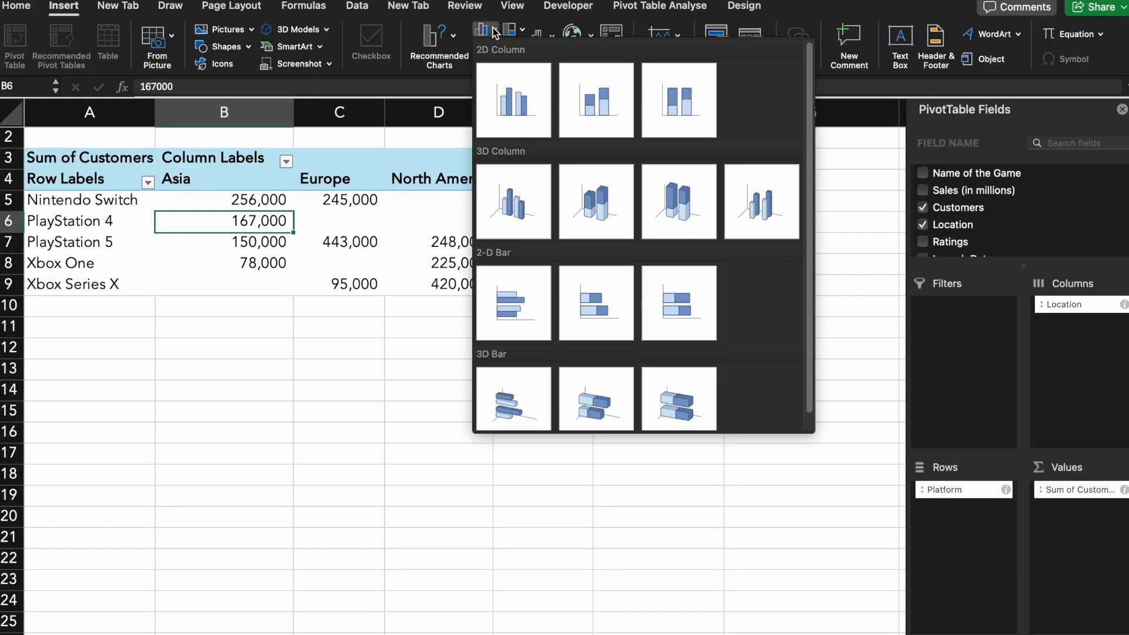
{"action": "left_click", "coordinate": [503, 106]}
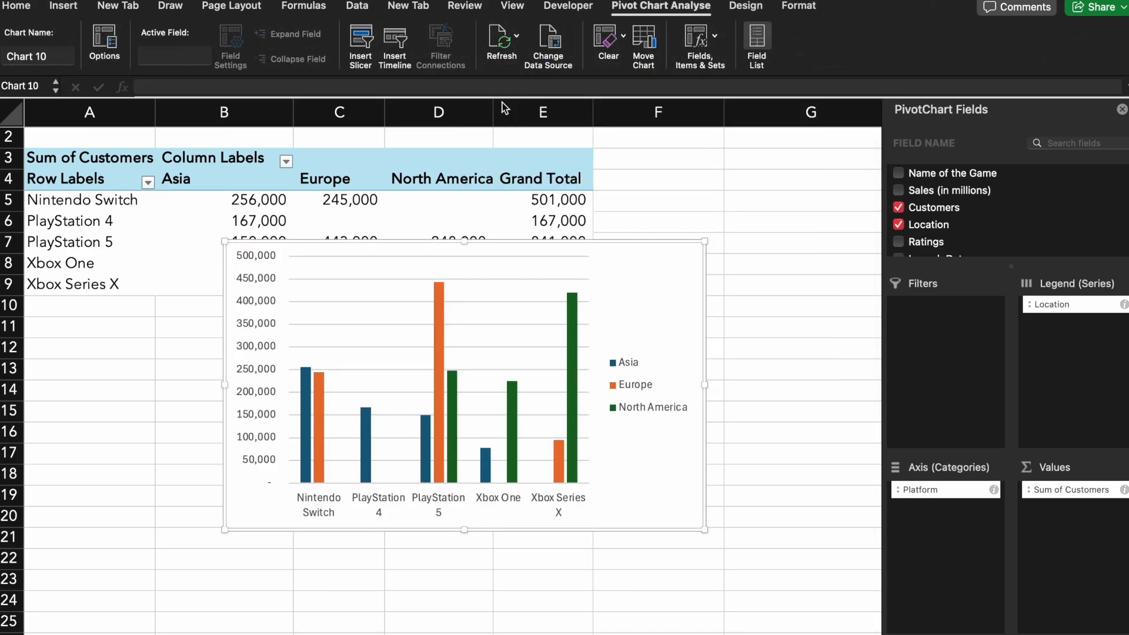
Move the column chart beside the customers pivot table so that it covers columns F to H, and deselect it
{"action": "left_click_drag", "start_coordinate": [693, 231], "coordinate": [936, 149]}
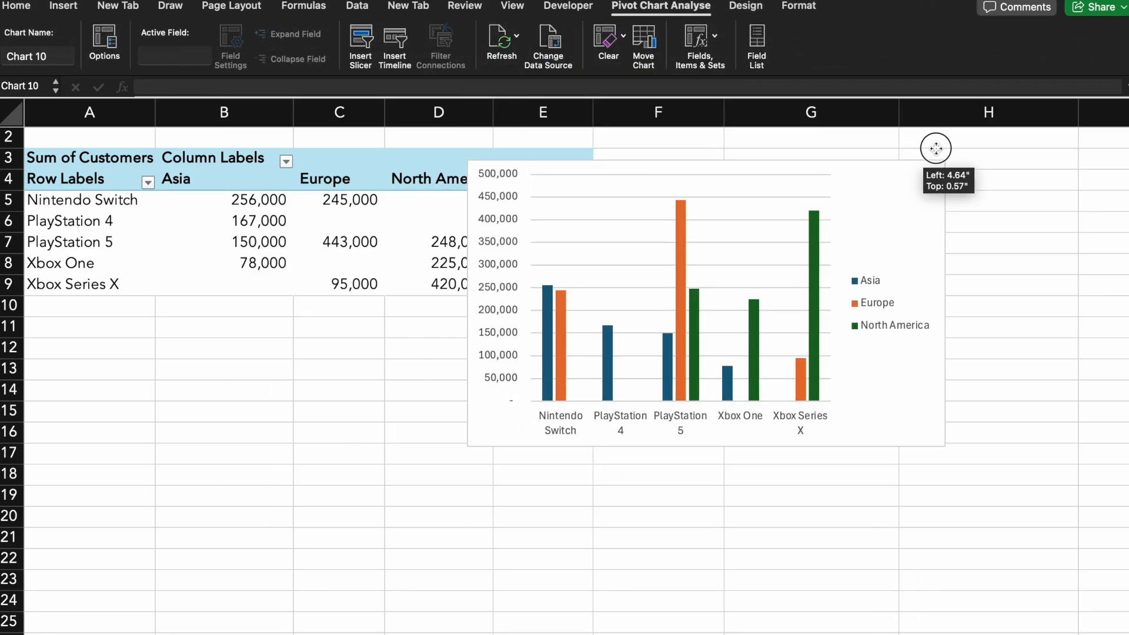
{"action": "left_click_drag", "start_coordinate": [936, 148], "coordinate": [1044, 163]}
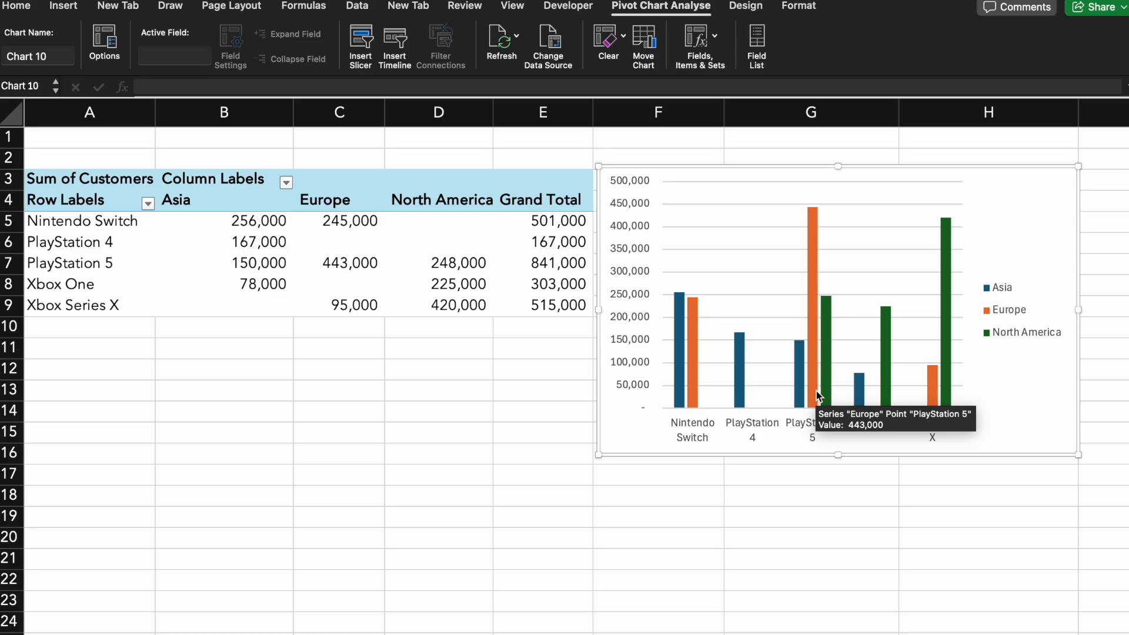
{"action": "left_click", "coordinate": [523, 520]}
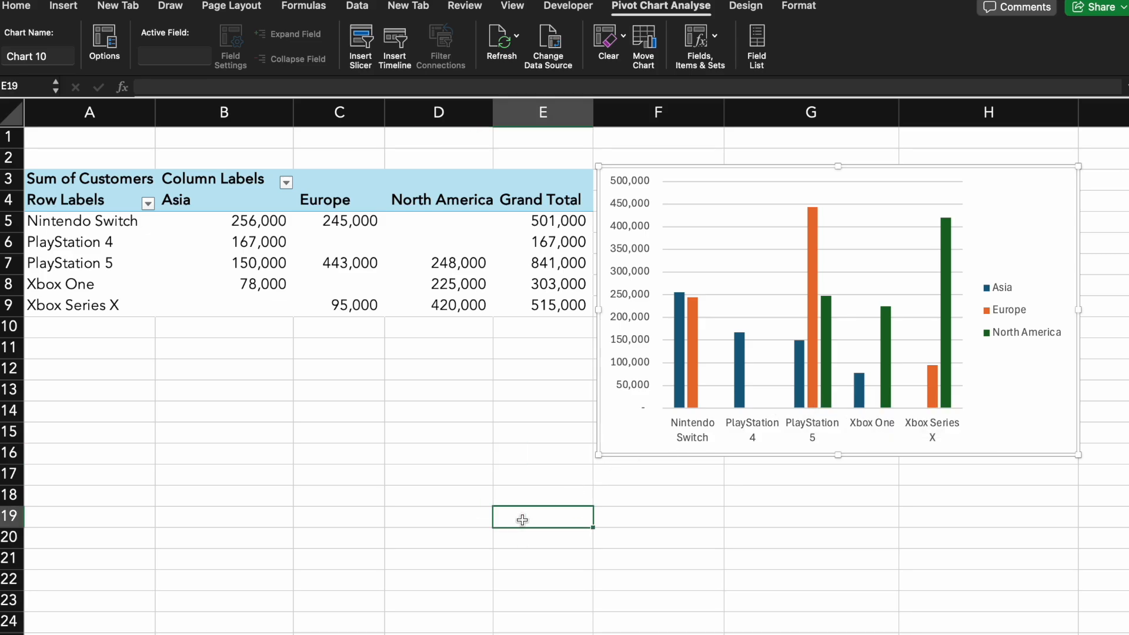